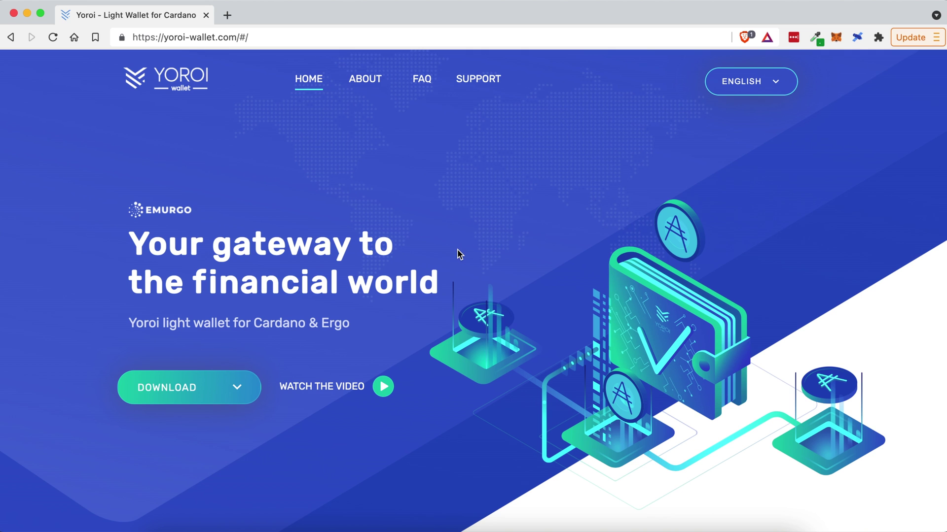
Step: Scroll down and expand DOWNLOAD to show Chrome, Edge, Firefox, Android and iOS versions
scroll(458, 252, down, 2)
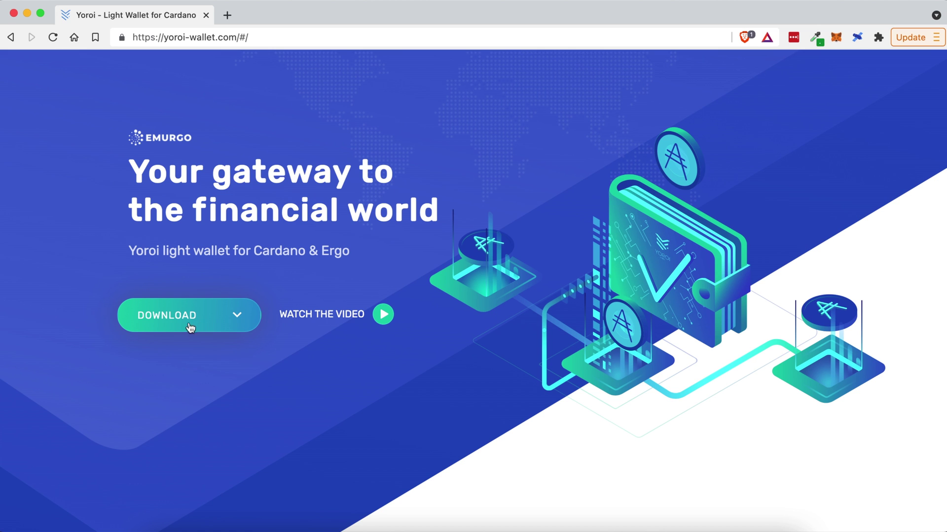
click(206, 321)
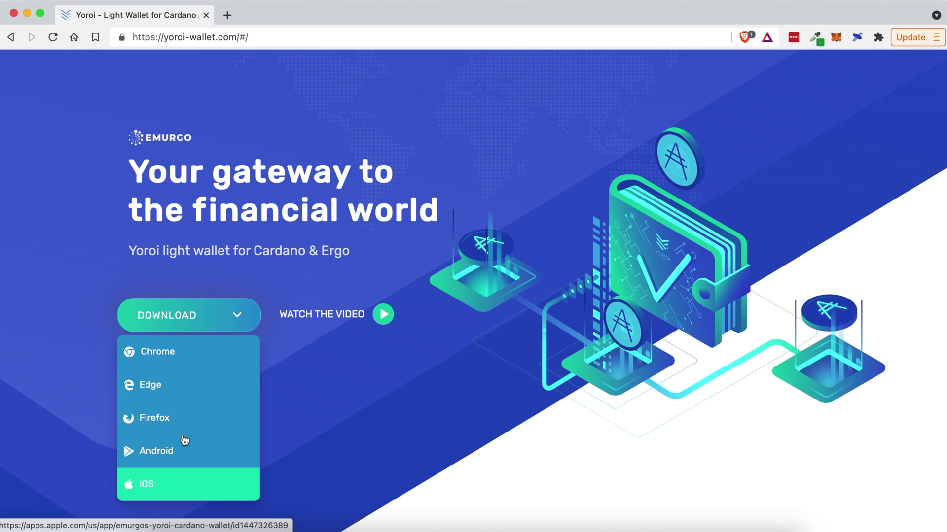
Step: Add the Yoroi extension for Chrome to Brave from the Chrome Web Store
click(165, 357)
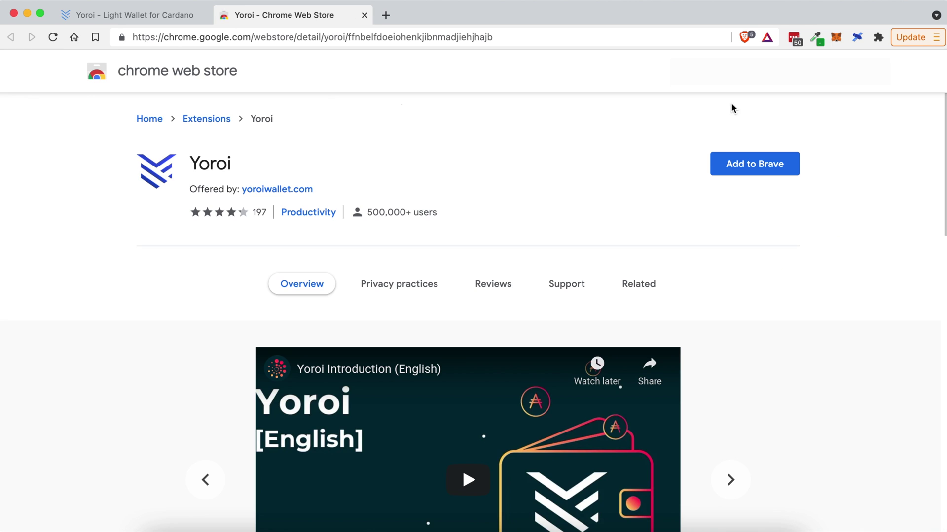
click(762, 162)
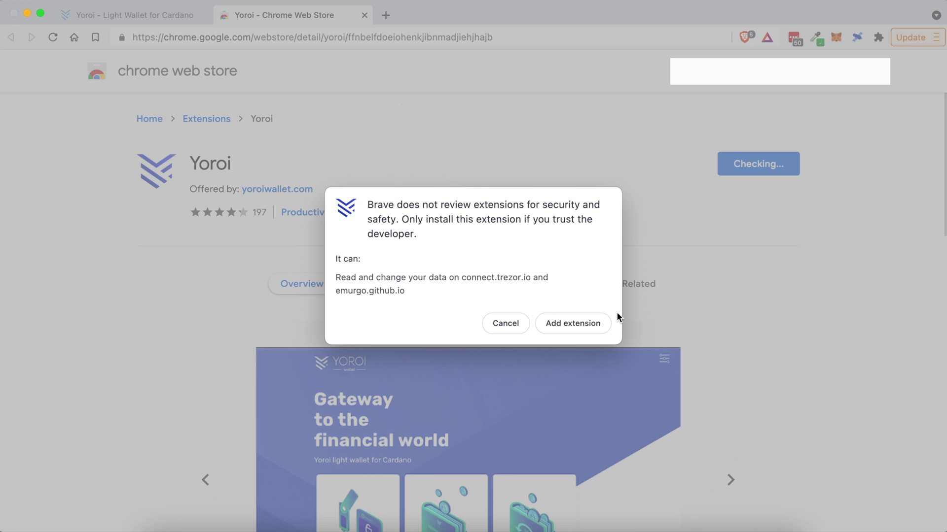
click(569, 323)
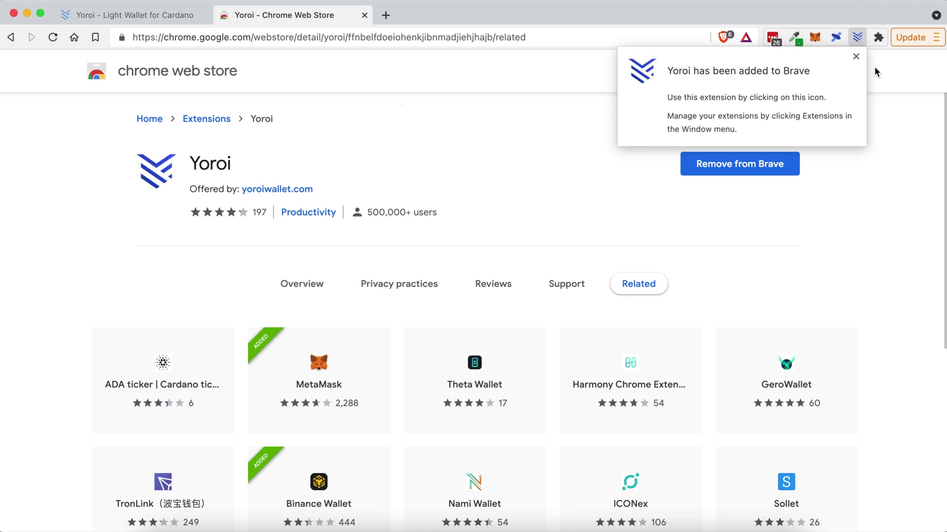
Step: Pin Yoroi to the browser toolbar from the Extensions menu
click(858, 38)
click(878, 38)
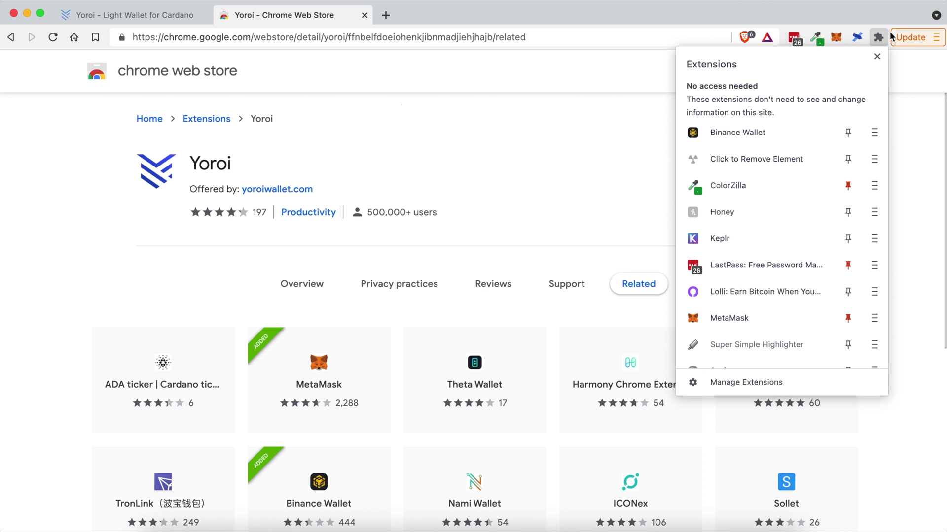
scroll(800, 220, down, 4)
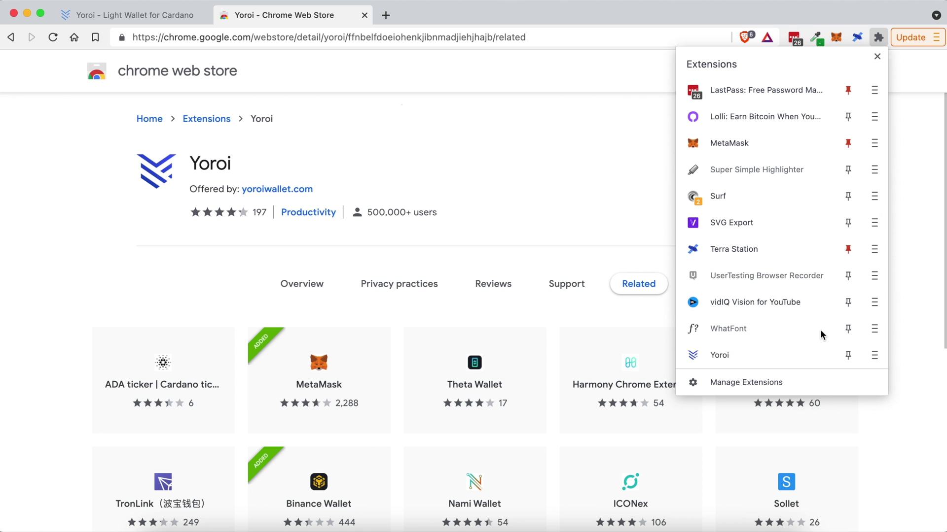
click(847, 355)
click(653, 214)
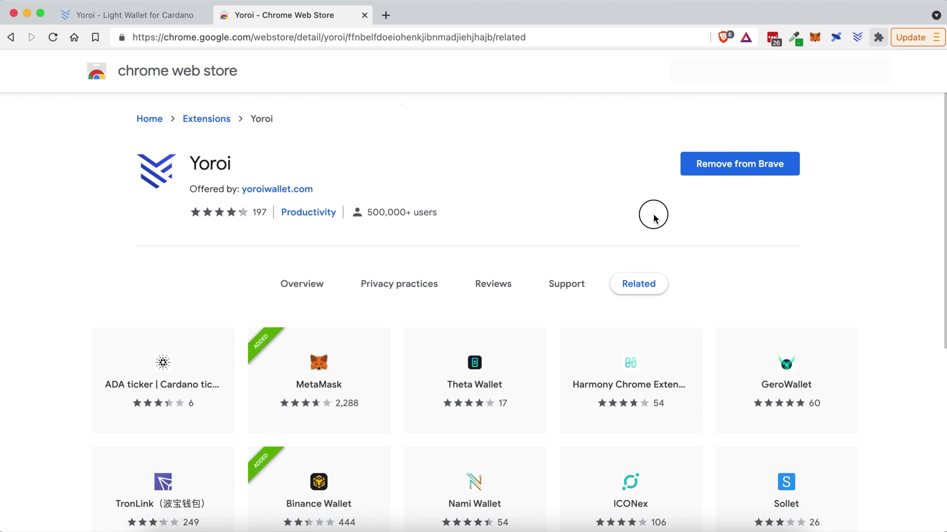
Step: Close the Web Store tab and keep English as Yoroi's language
click(365, 15)
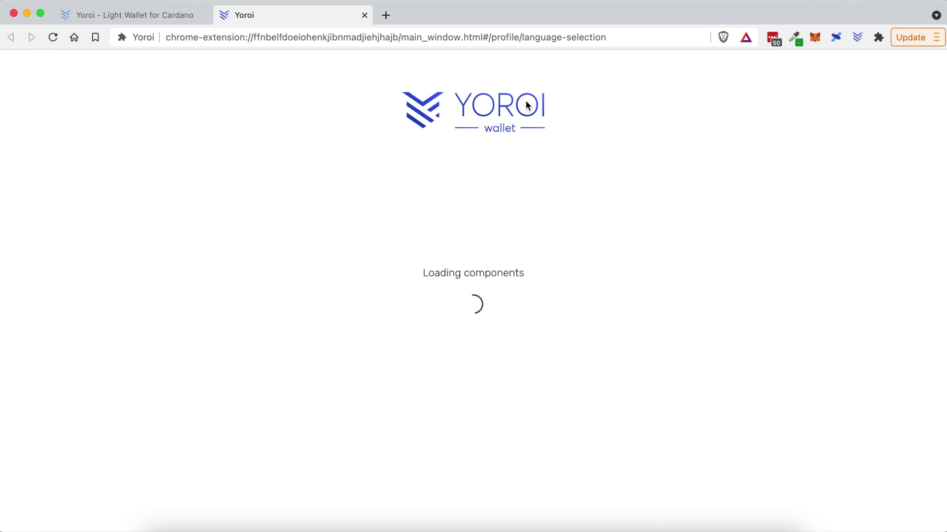
click(480, 281)
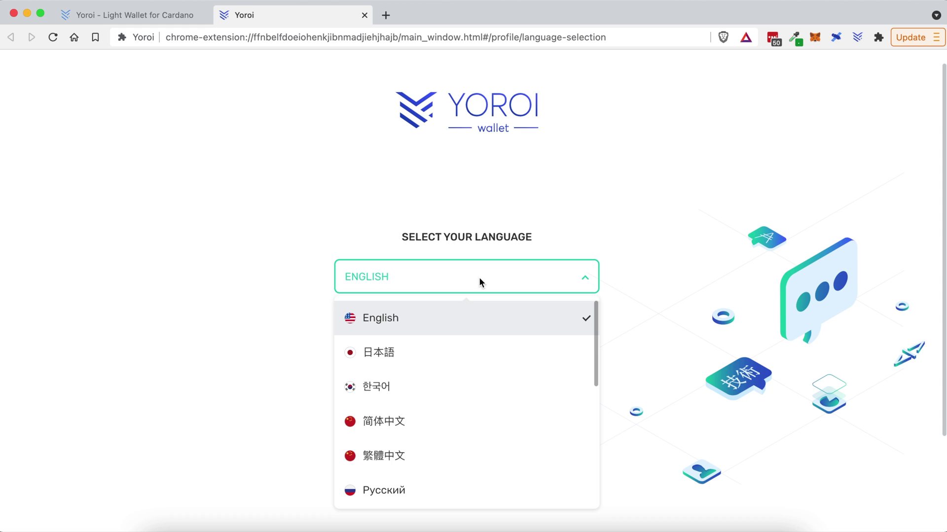
click(457, 276)
click(469, 337)
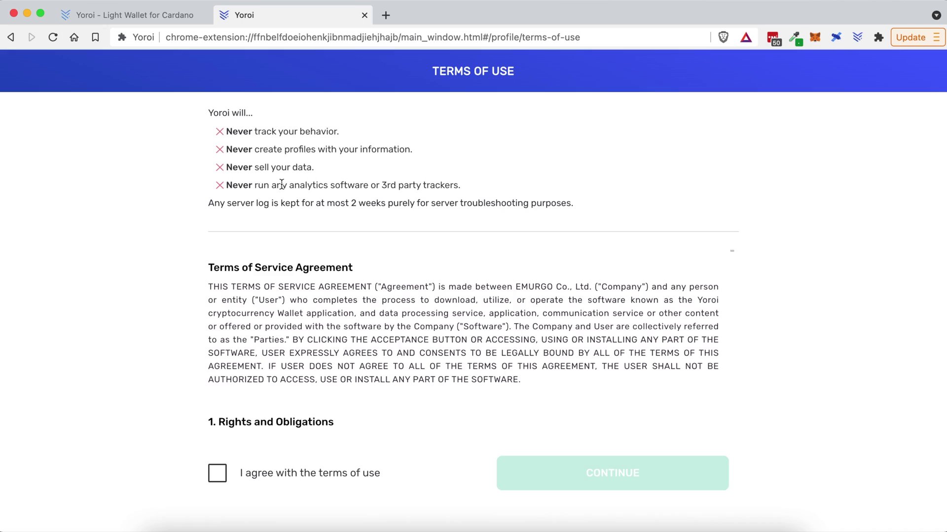
Step: Accept the terms of use and skip enabling Cardano payment URLs
scroll(314, 390, down, 10)
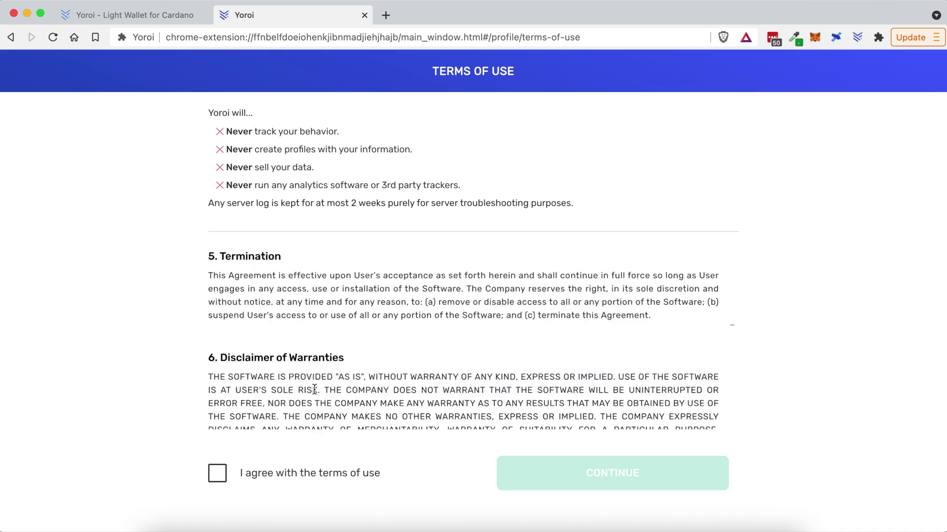
scroll(314, 389, down, 15)
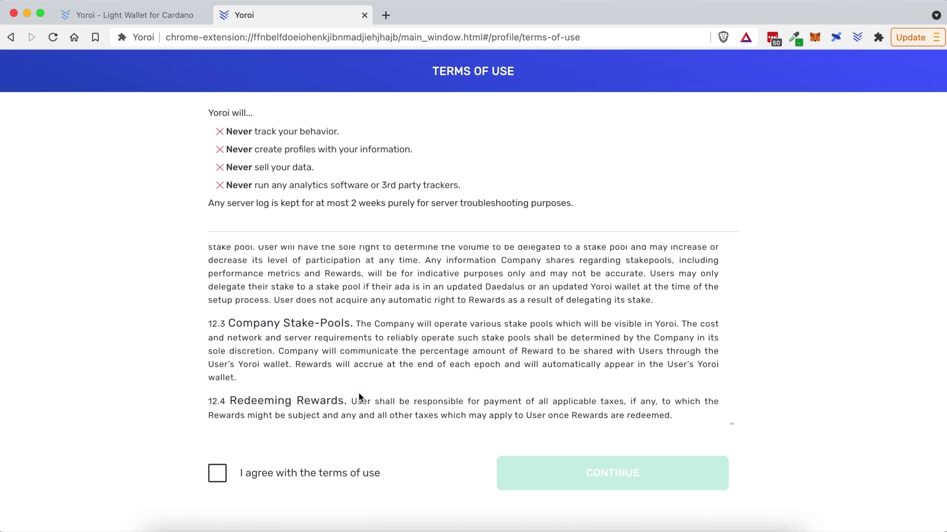
click(218, 475)
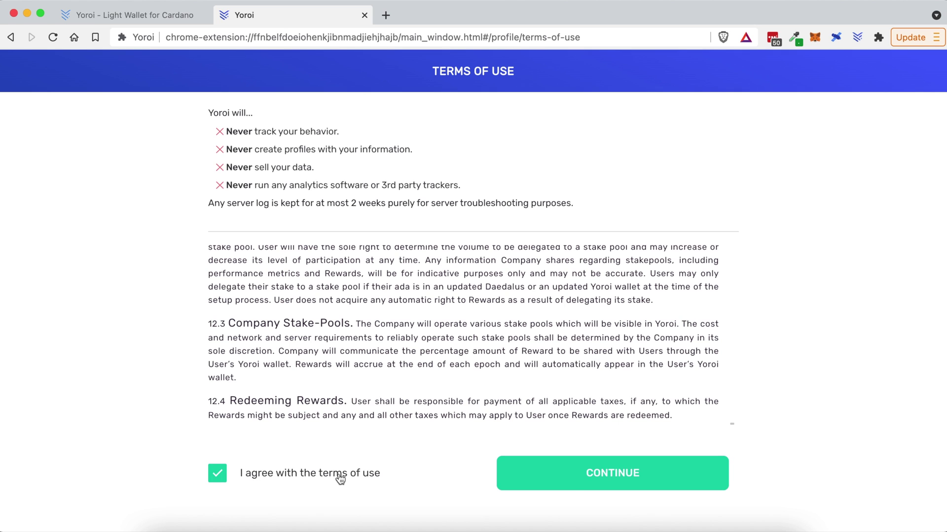
click(610, 474)
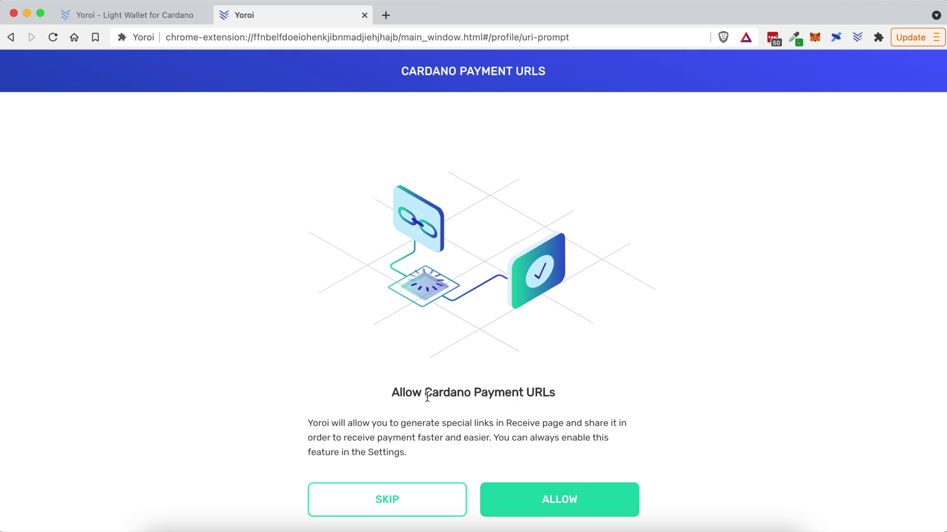
click(397, 500)
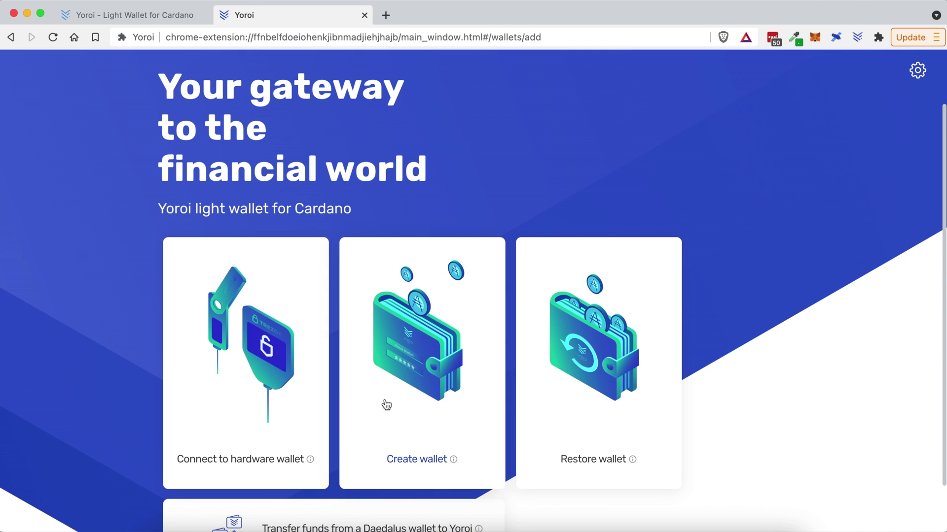
Step: Scroll the add-wallet options and view the hardware wallet info
scroll(438, 343, down, 1)
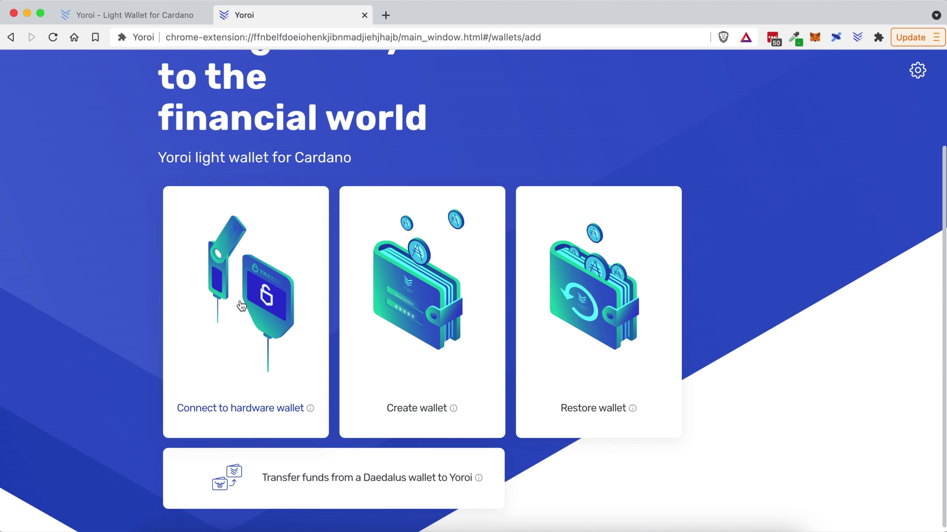
mouse_move(310, 413)
Step: Create a standard Cardano wallet named yoroi-cardano with a spending password
click(416, 321)
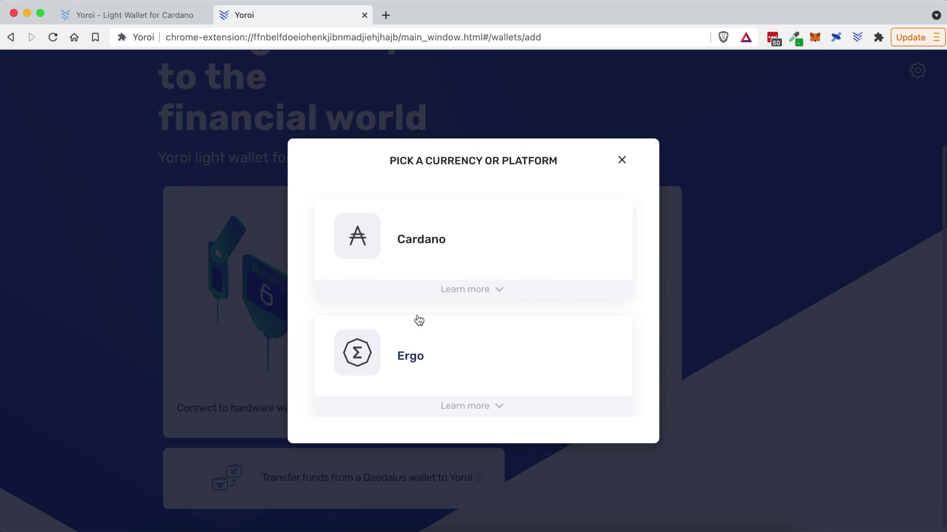
click(437, 244)
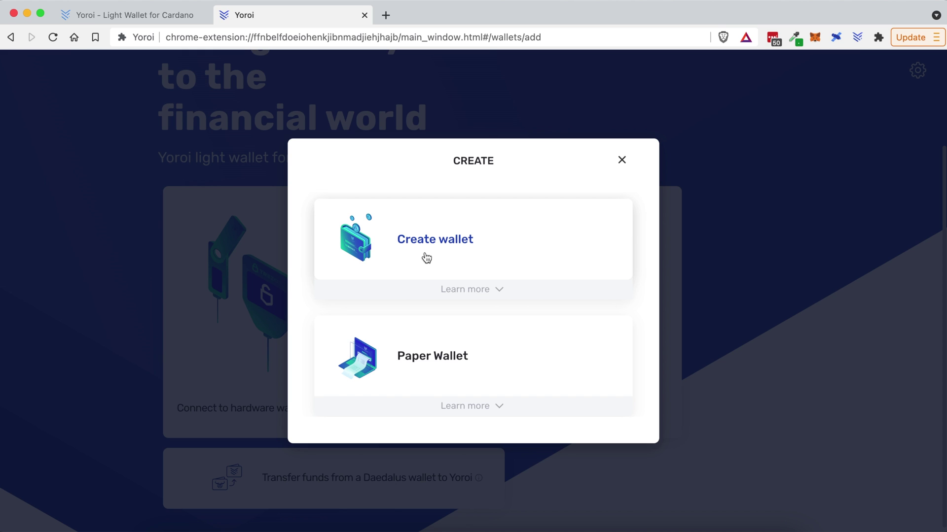
click(442, 244)
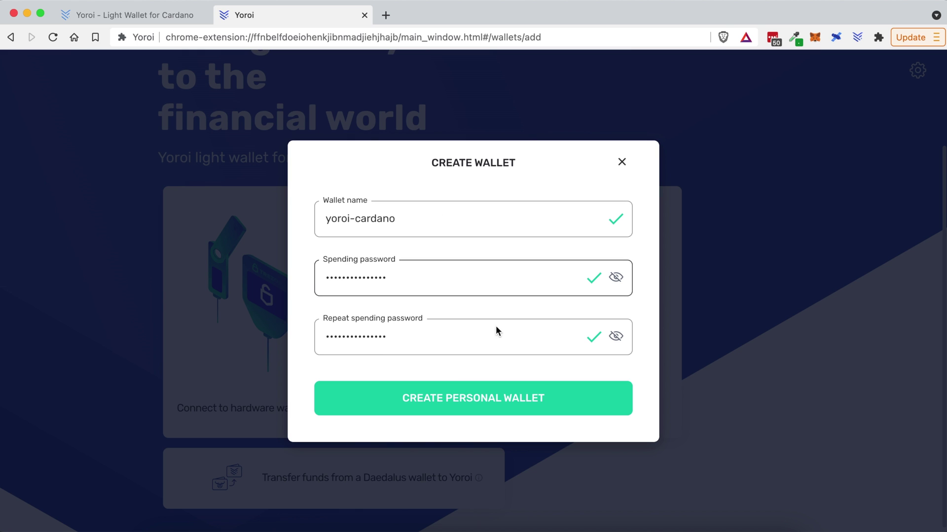
click(471, 403)
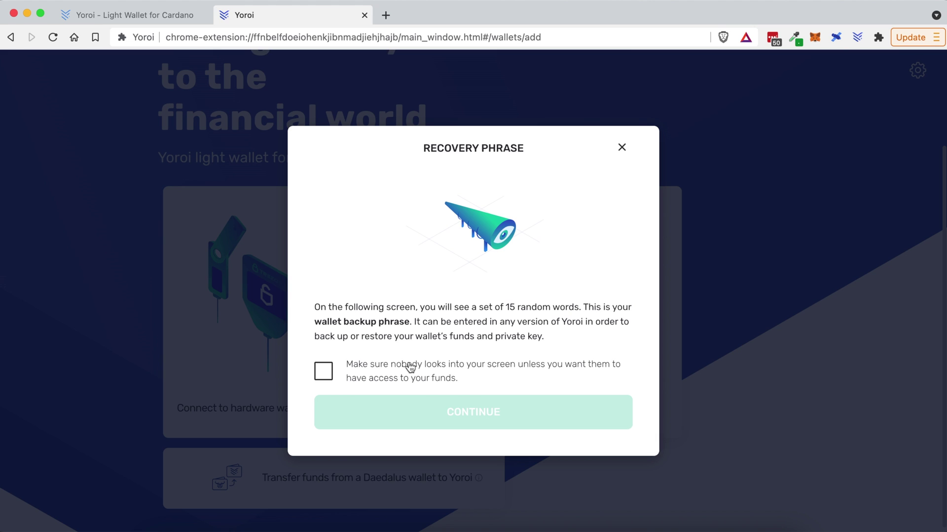
Step: Confirm nobody is watching the screen and continue to the recovery phrase
click(324, 371)
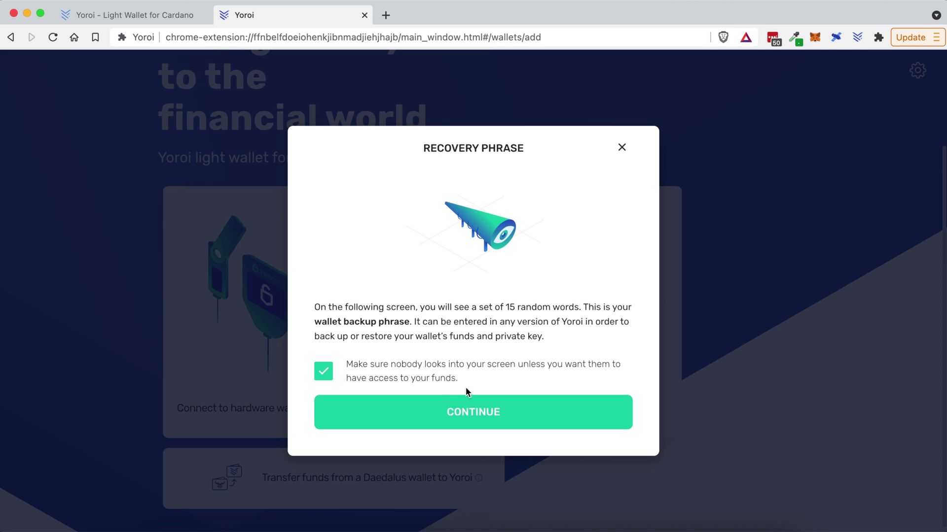
click(452, 412)
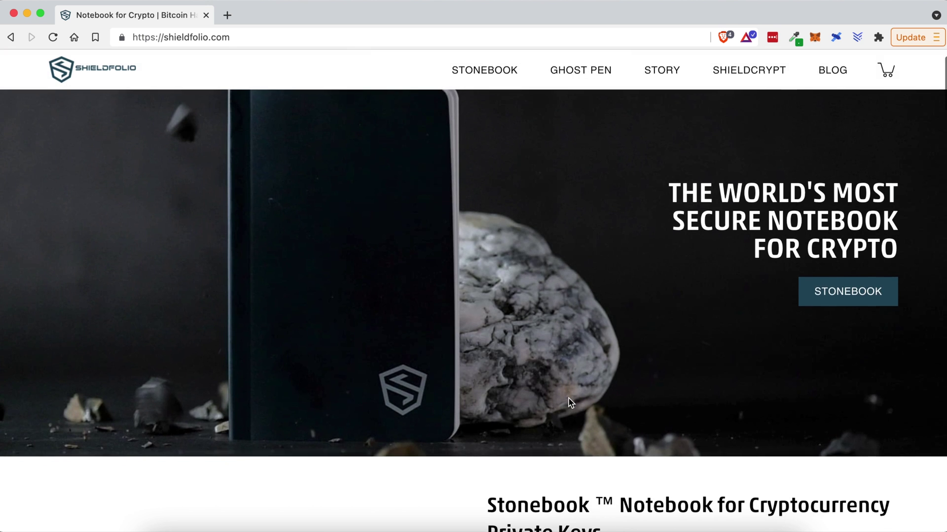
Step: Browse the Stonebook photos, including the Tear Resistant and Store Any Crypto Wallet slides
scroll(569, 399, down, 5)
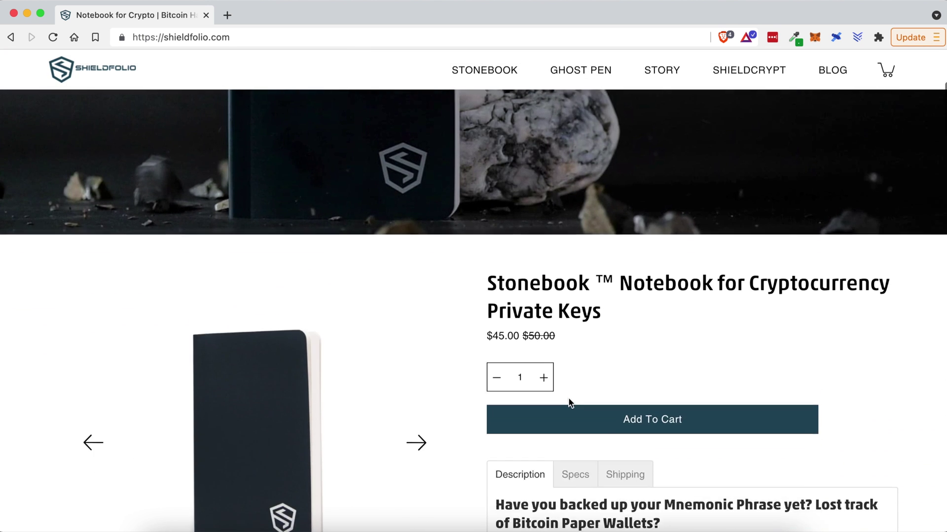
scroll(568, 397, down, 2)
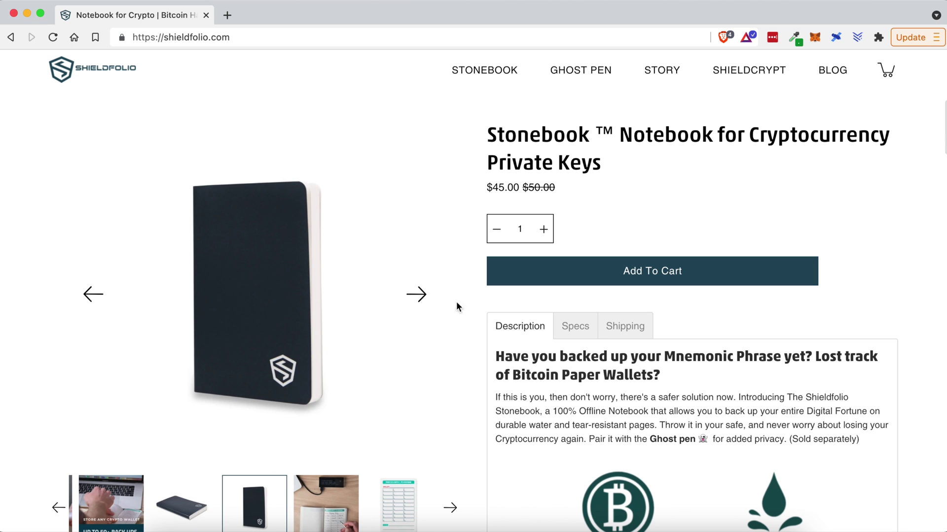
click(424, 296)
click(423, 296)
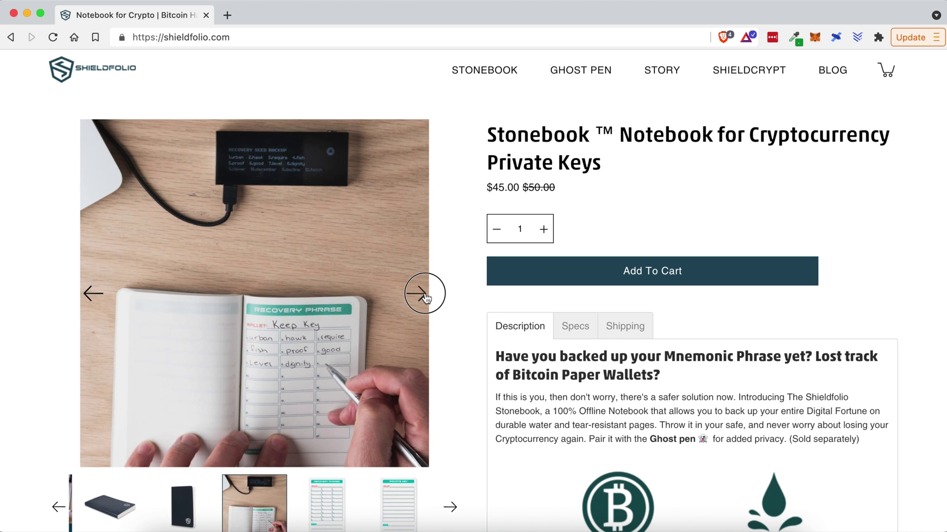
click(424, 296)
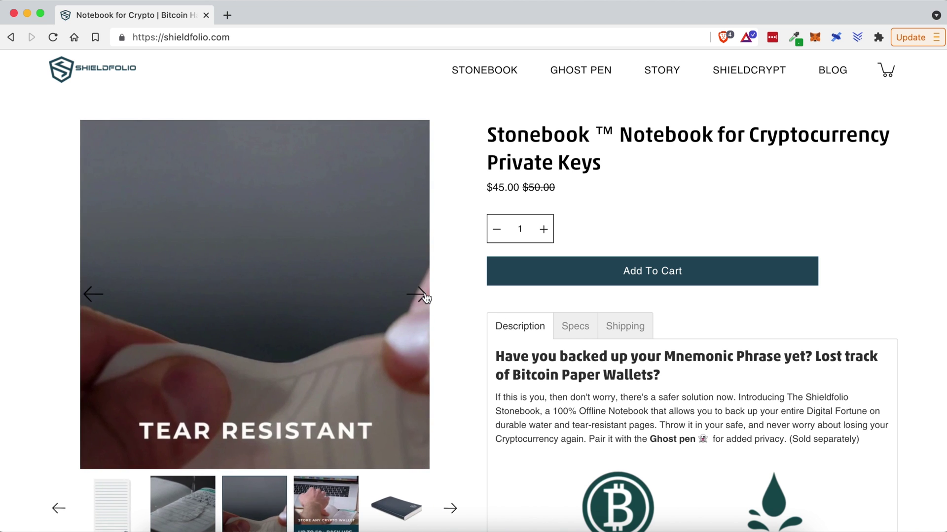
click(424, 296)
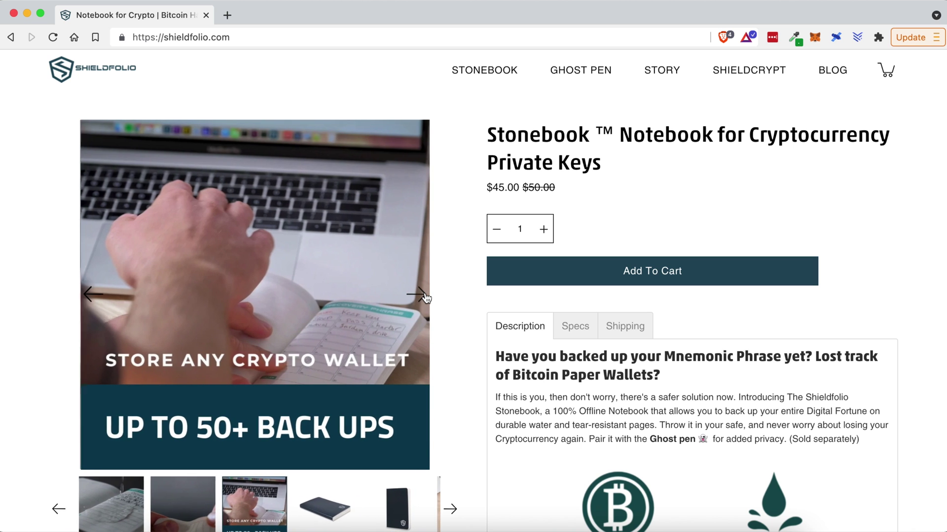
click(424, 296)
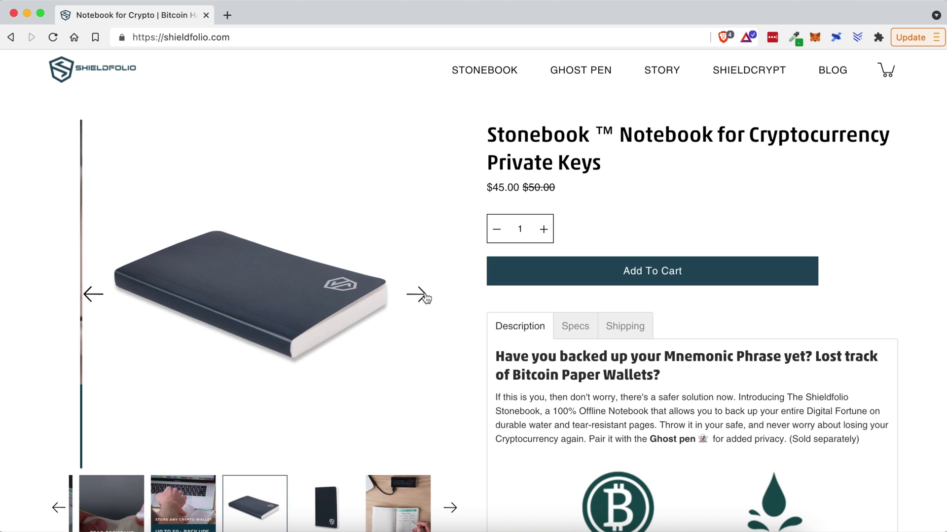
scroll(424, 295, down, 10)
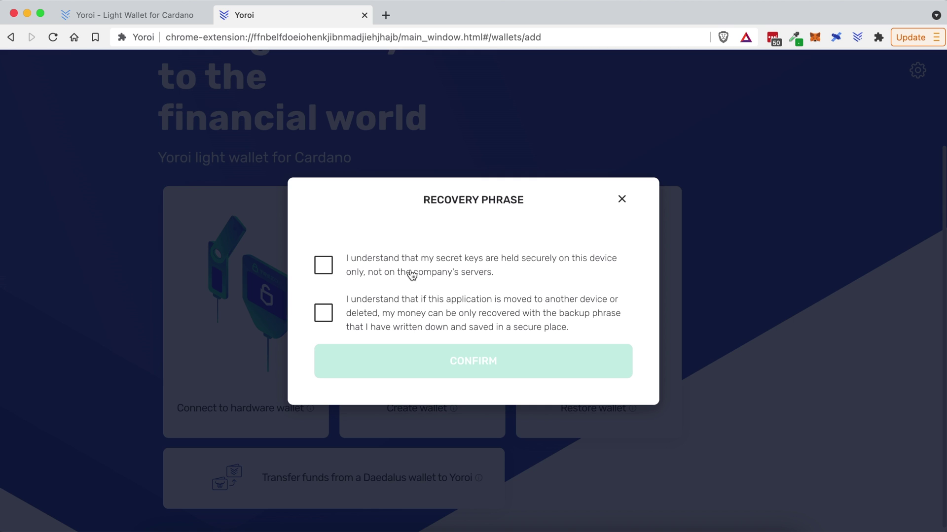
Step: Acknowledge device-only key storage and backup-phrase recovery, then confirm the wallet
click(325, 268)
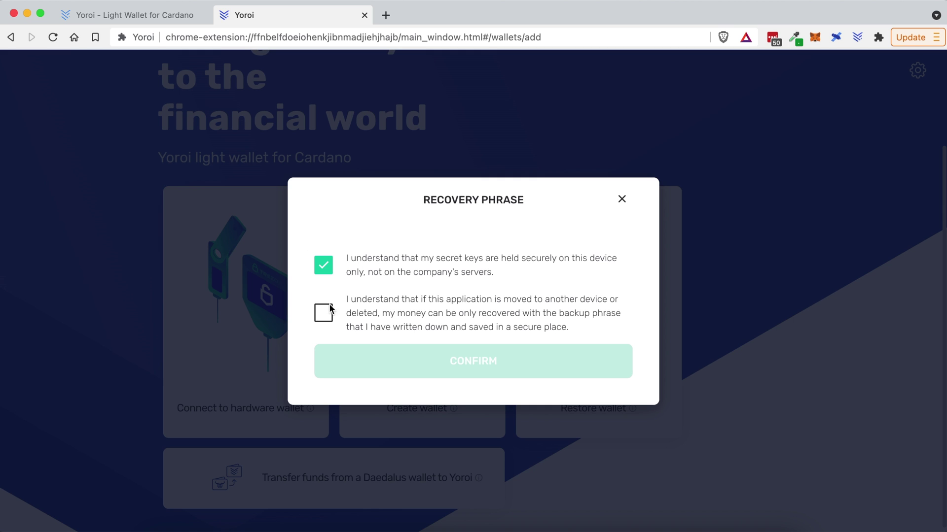
click(324, 318)
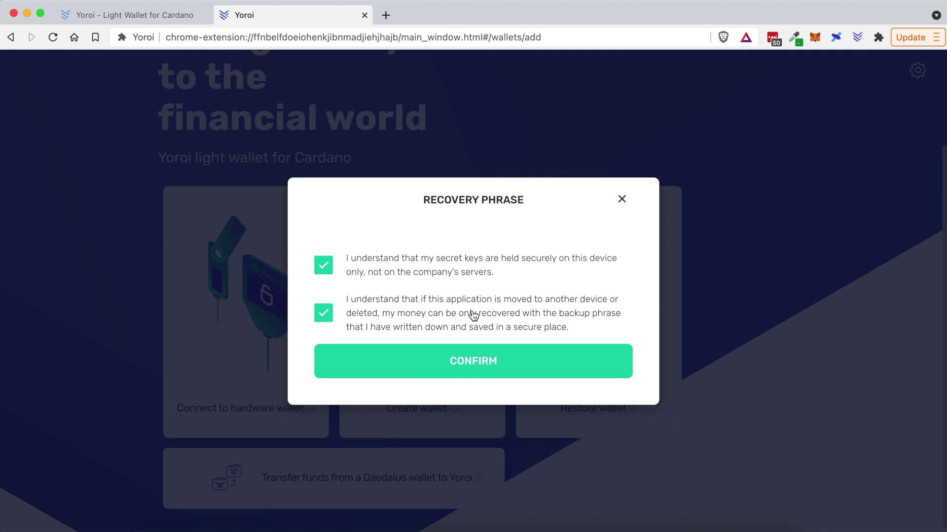
click(486, 363)
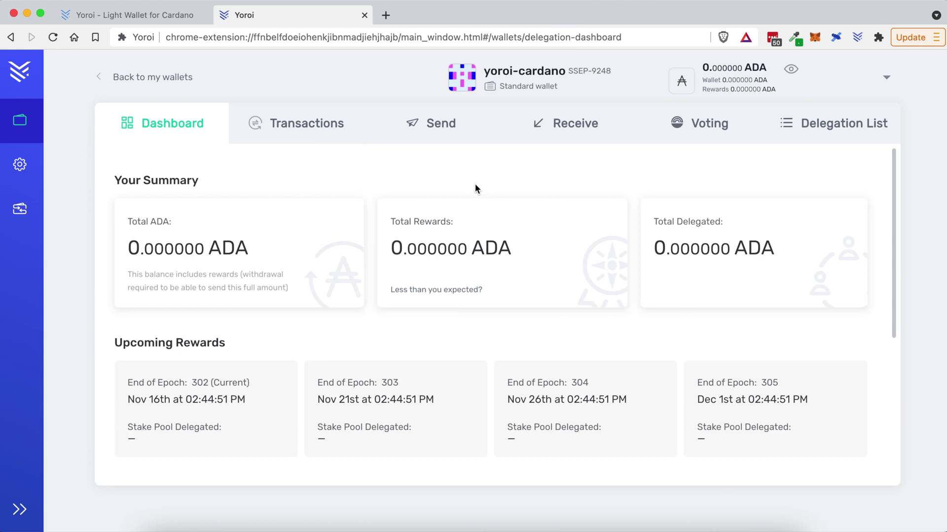
Step: Check the empty Transactions history, then switch to the Send tab
click(310, 129)
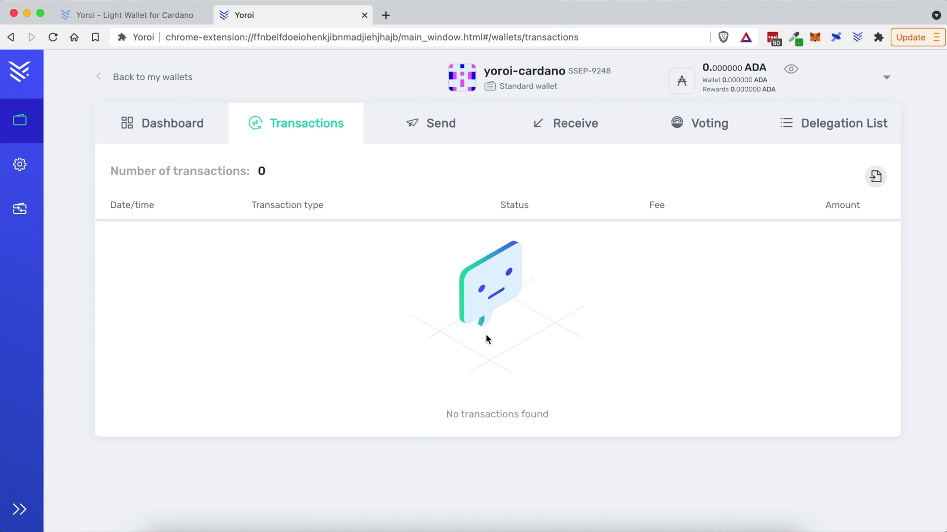
click(446, 132)
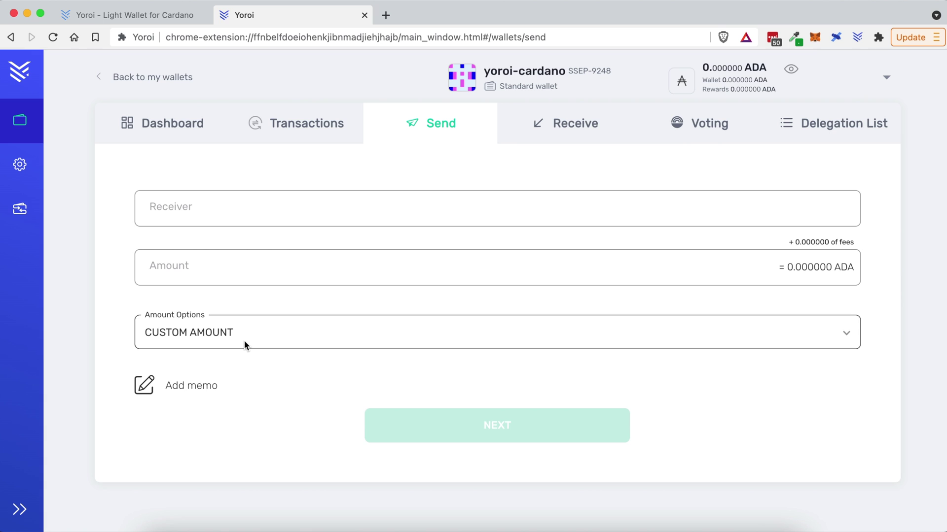
Step: On Send, keep the custom amount option and add a memo field
click(260, 332)
scroll(291, 395, down, 1)
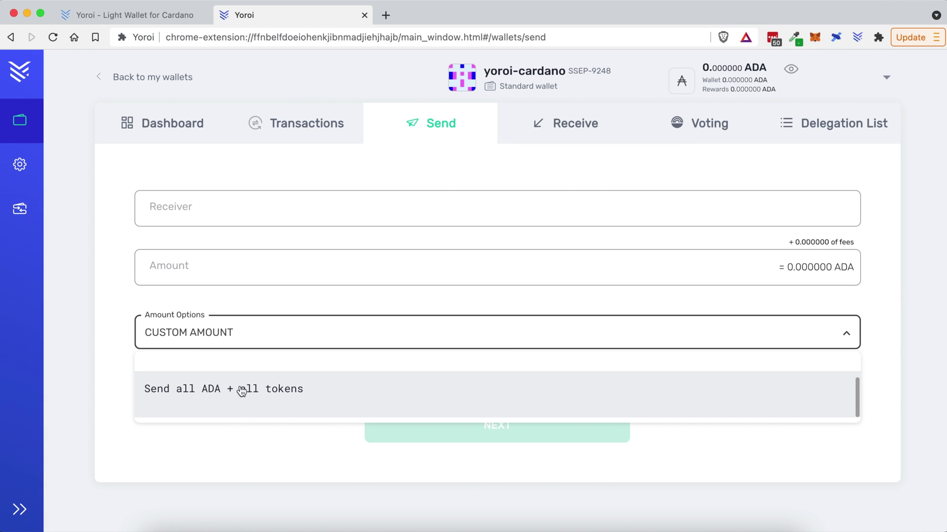
click(271, 458)
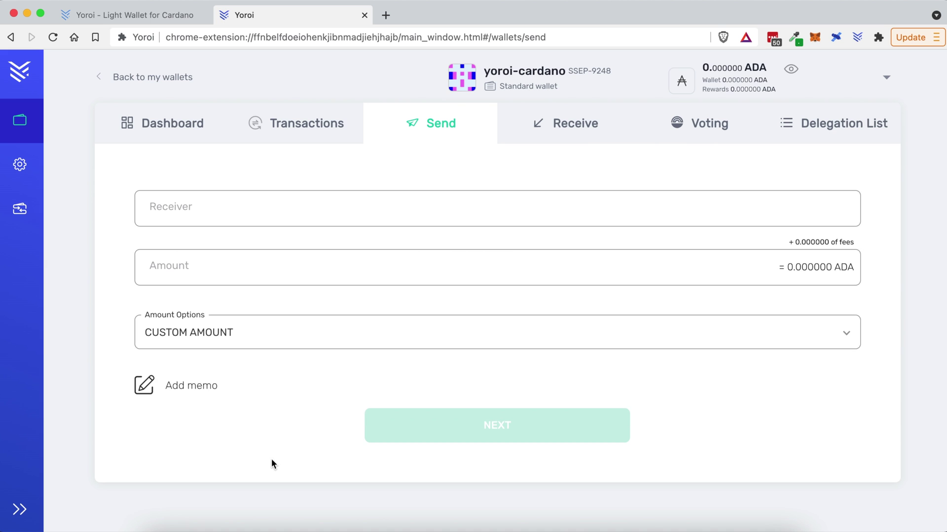
click(223, 379)
Step: Copy the receive address, generate a second one, and go to the Voting page
click(573, 138)
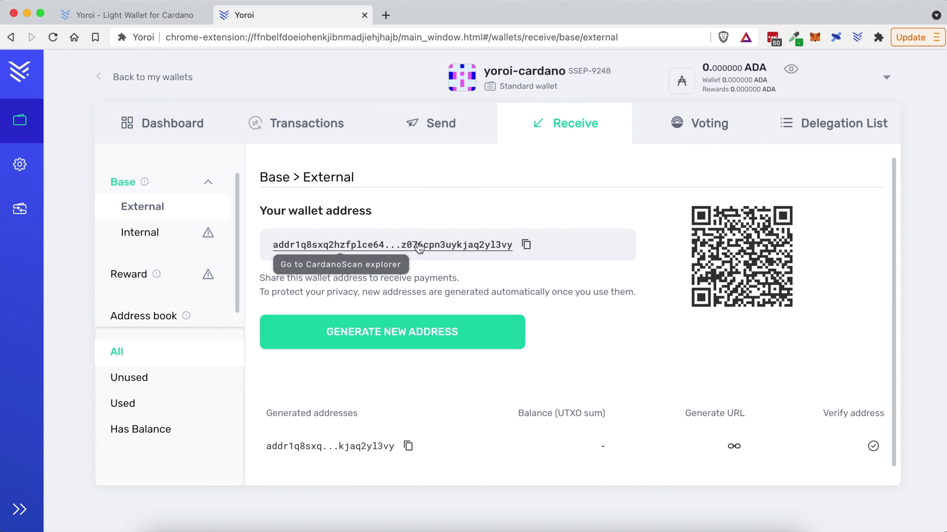
click(526, 245)
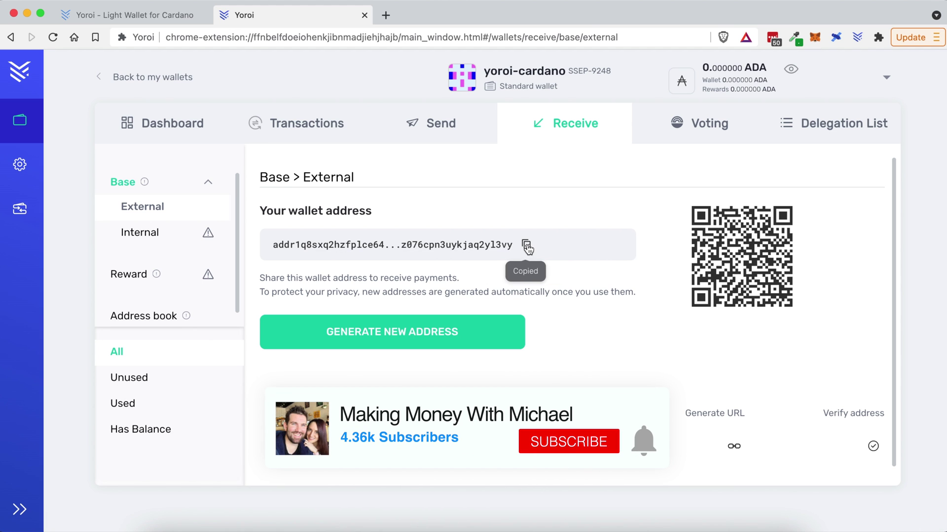
click(399, 339)
scroll(455, 388, down, 1)
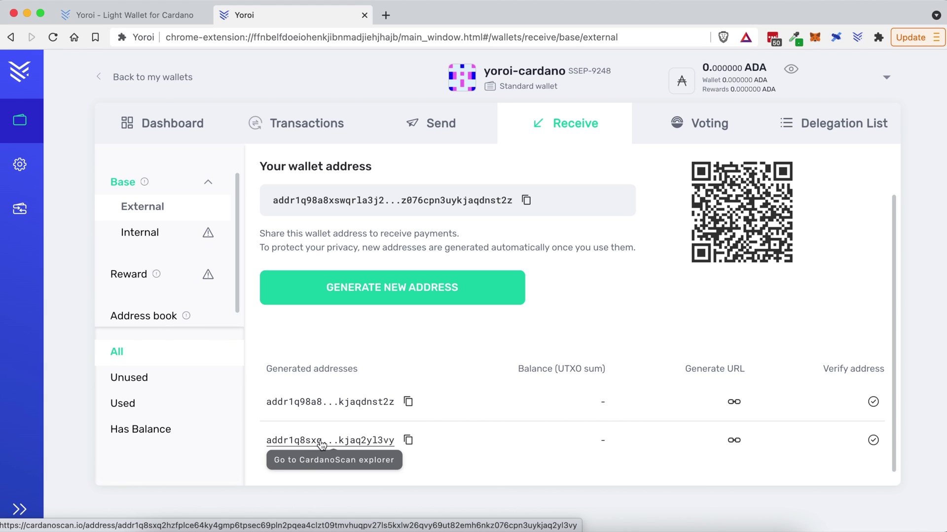
click(699, 138)
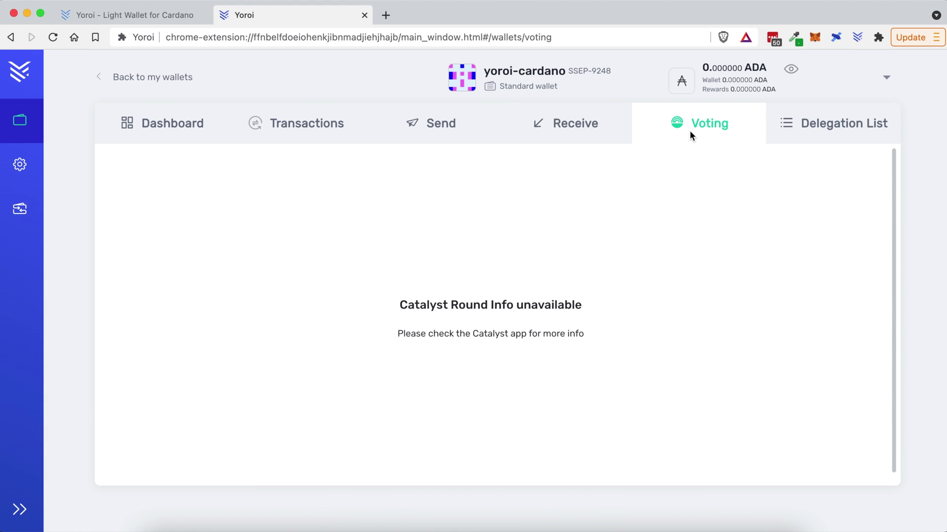
Step: Search Yoroi's Delegation List for DNEWS to find the DigitalAssetNews stake pools
click(845, 130)
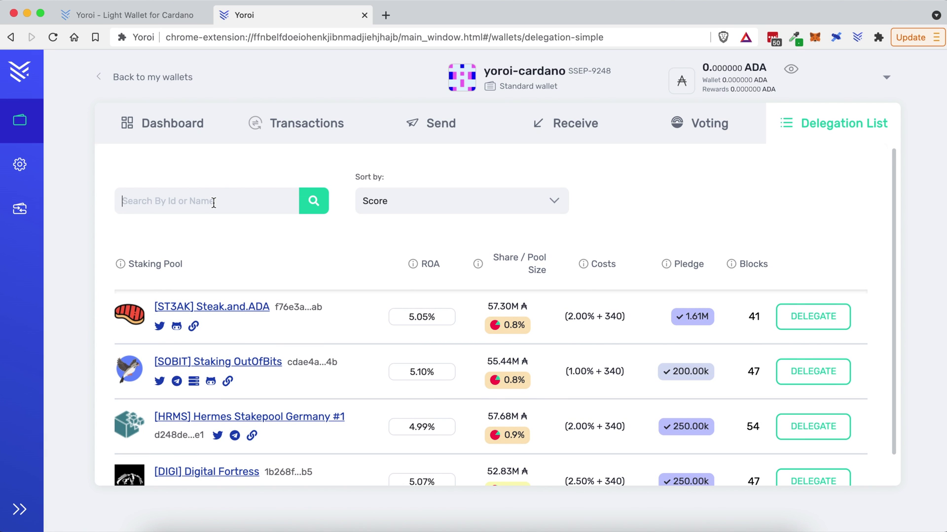
text(DNEWS)
click(321, 200)
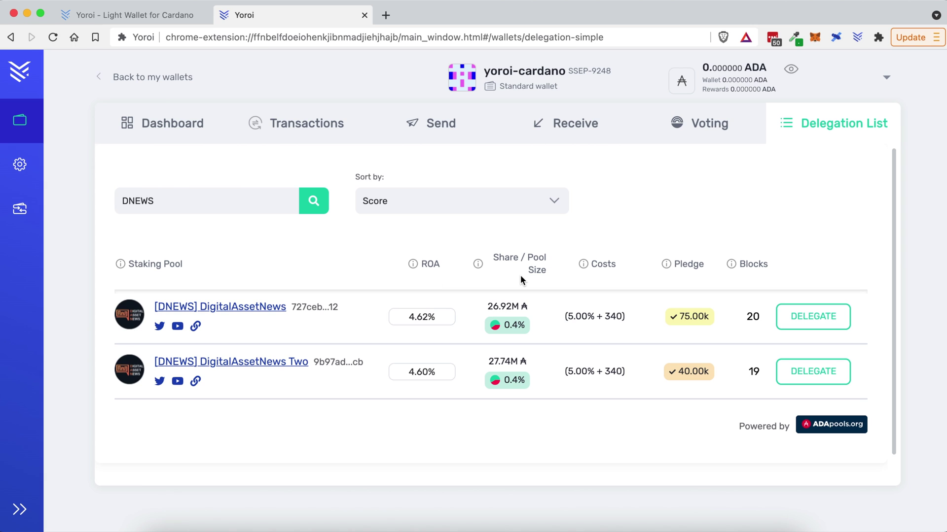
mouse_move(414, 269)
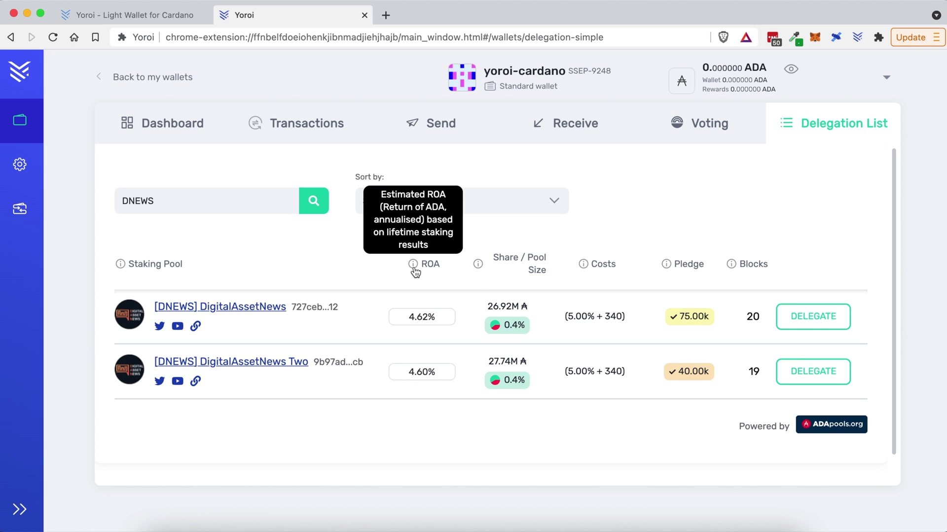
mouse_move(481, 271)
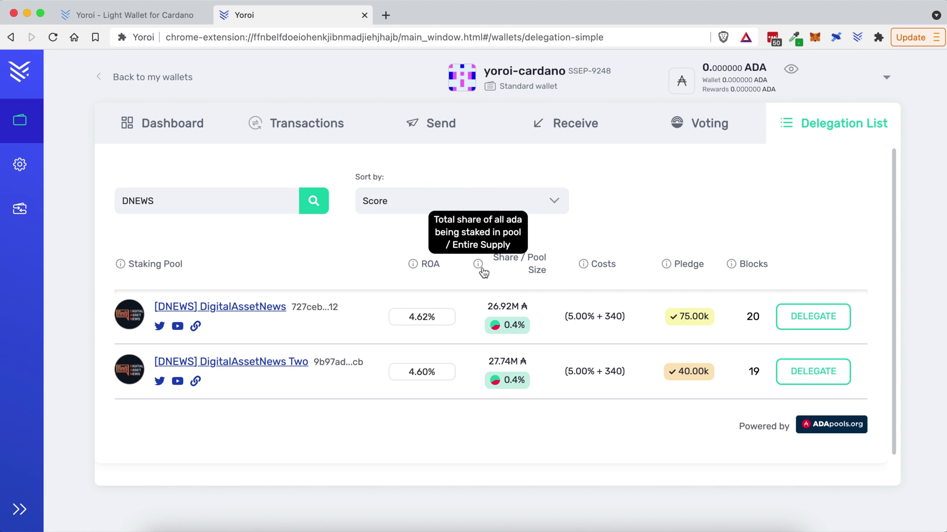
mouse_move(583, 271)
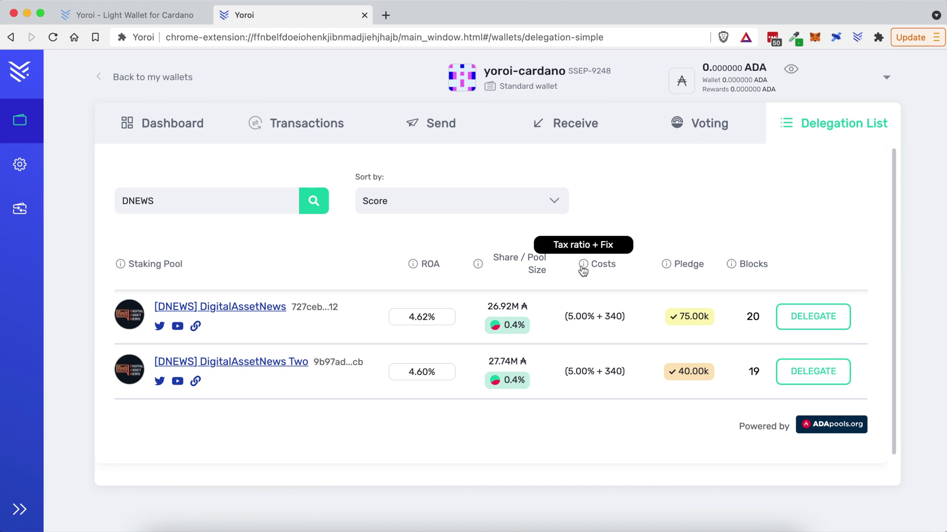
drag(566, 316, 593, 316)
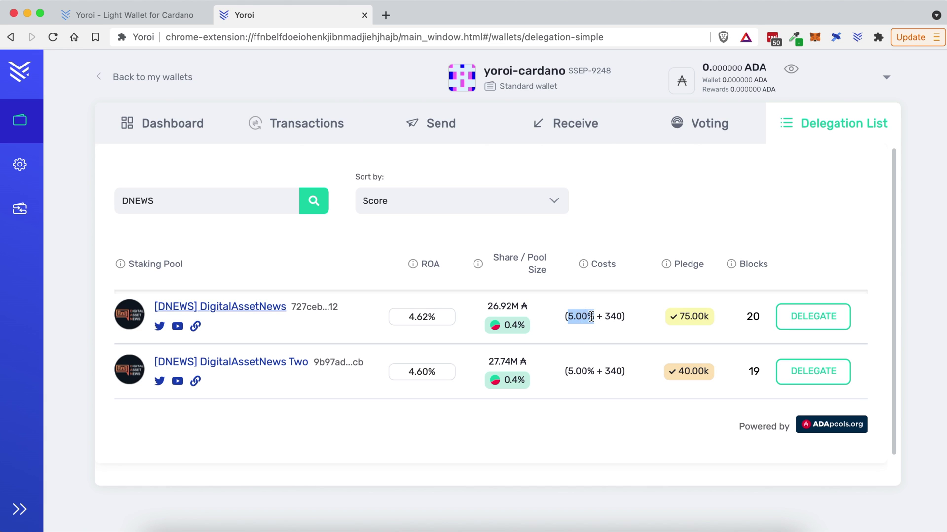
double_click(612, 316)
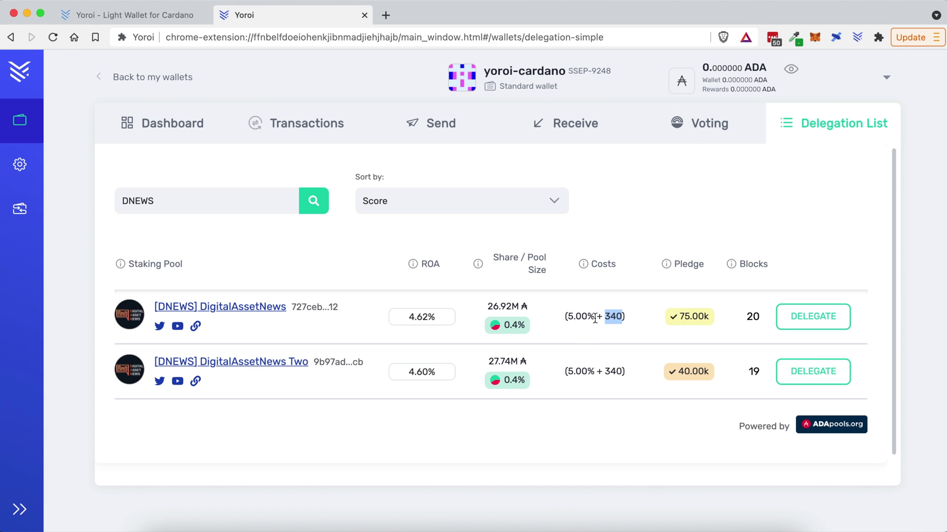
double_click(612, 318)
mouse_move(665, 267)
mouse_move(733, 267)
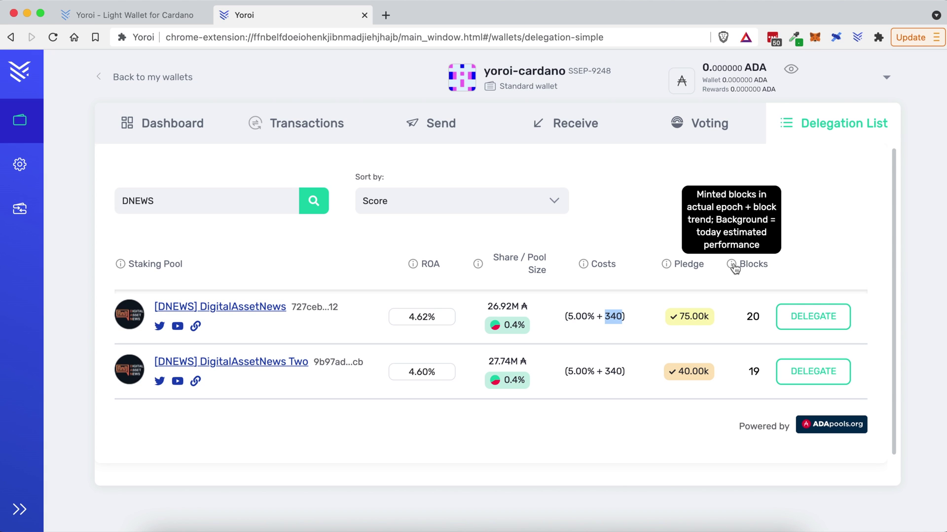
click(793, 272)
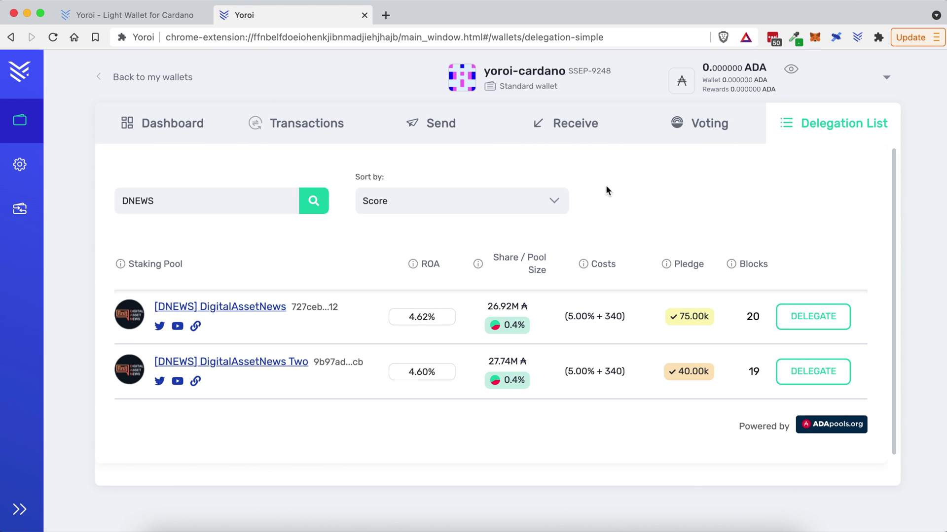
Step: Copy Yoroi's current receiving address and open adalite.io in a new browser tab
click(571, 128)
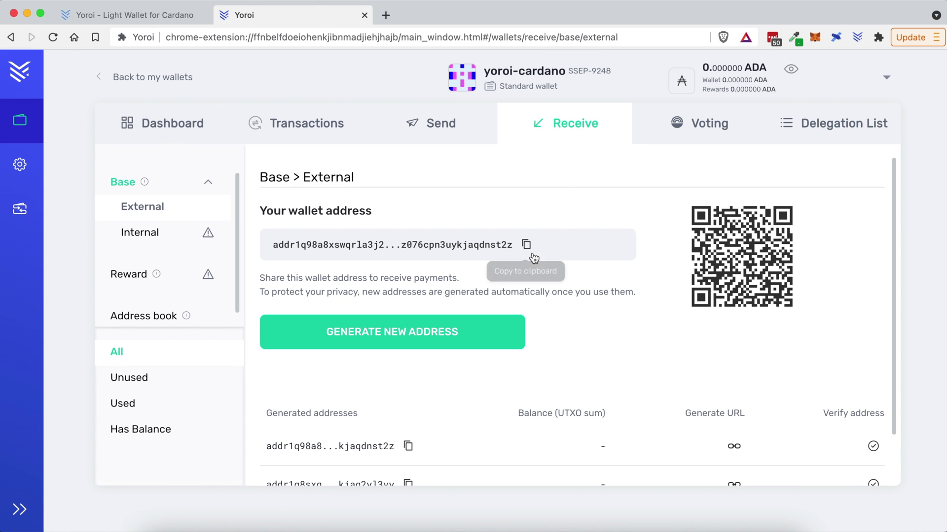
click(526, 245)
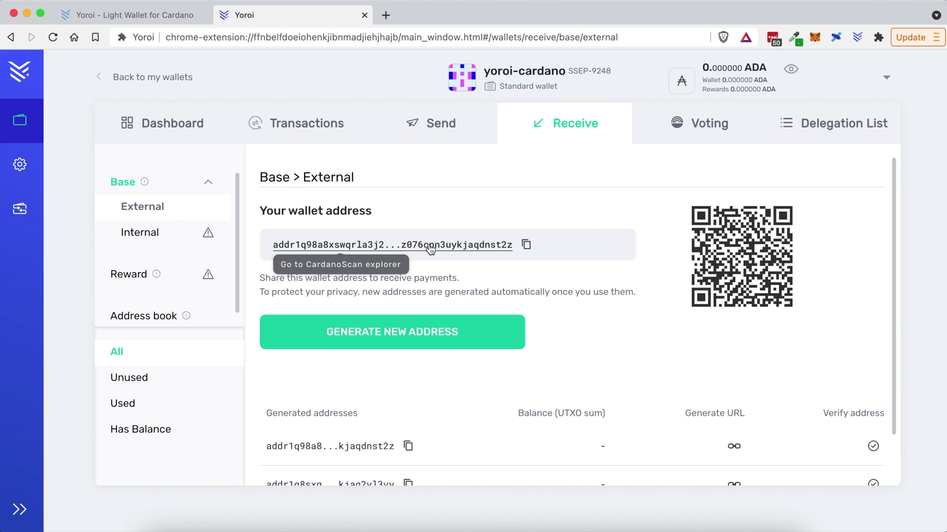
click(386, 16)
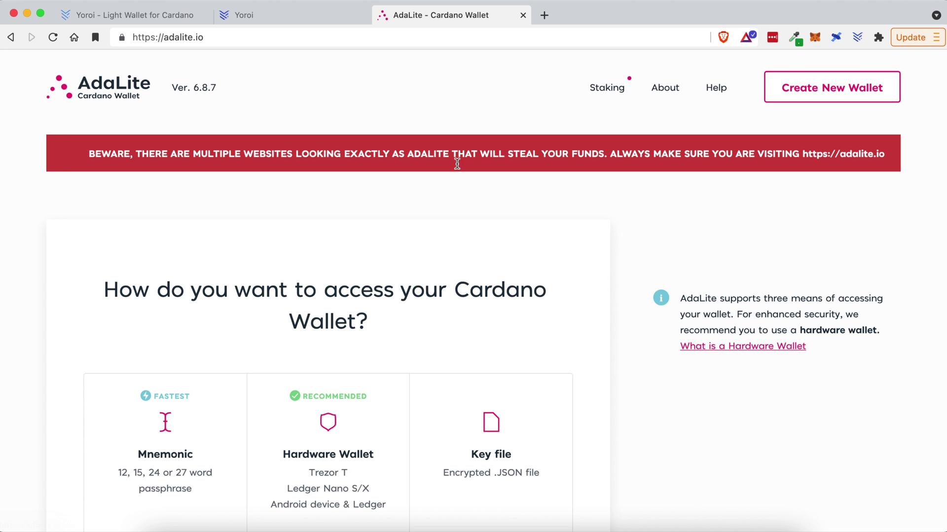
click(252, 14)
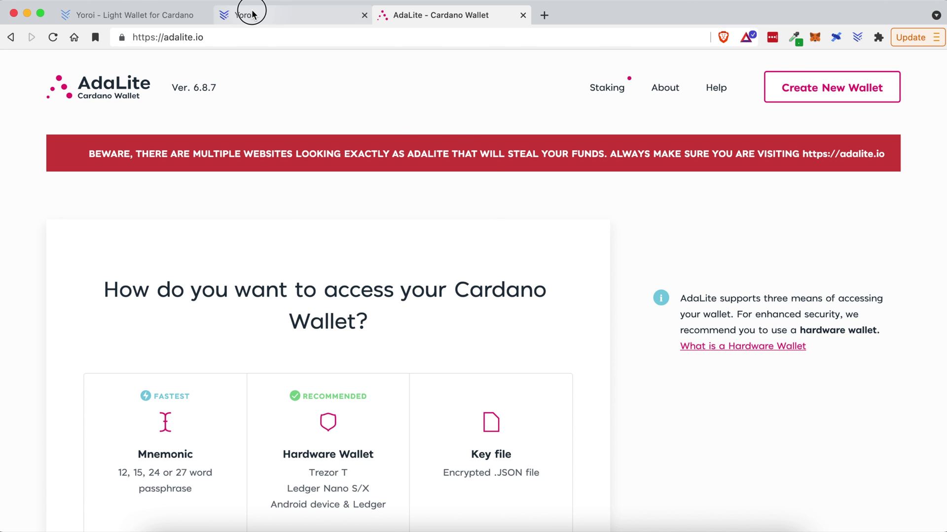
Step: Open the ADA holding on Binance.US and attempt to withdraw it
click(422, 16)
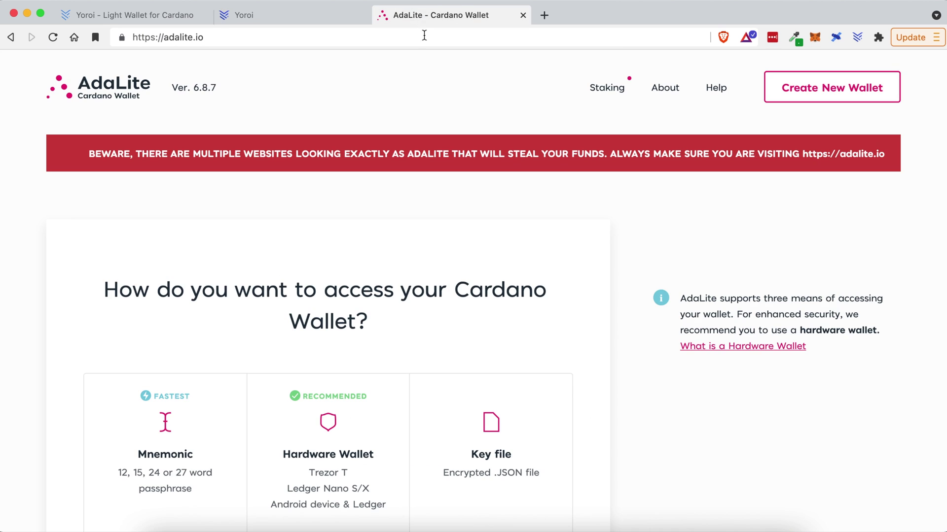
scroll(403, 331, down, 1)
scroll(434, 276, up, 1)
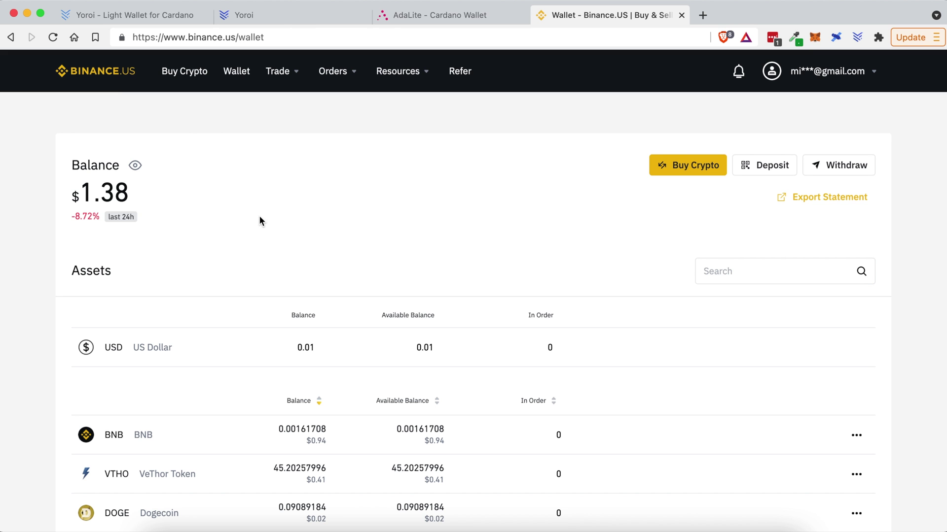
scroll(49, 259, down, 10)
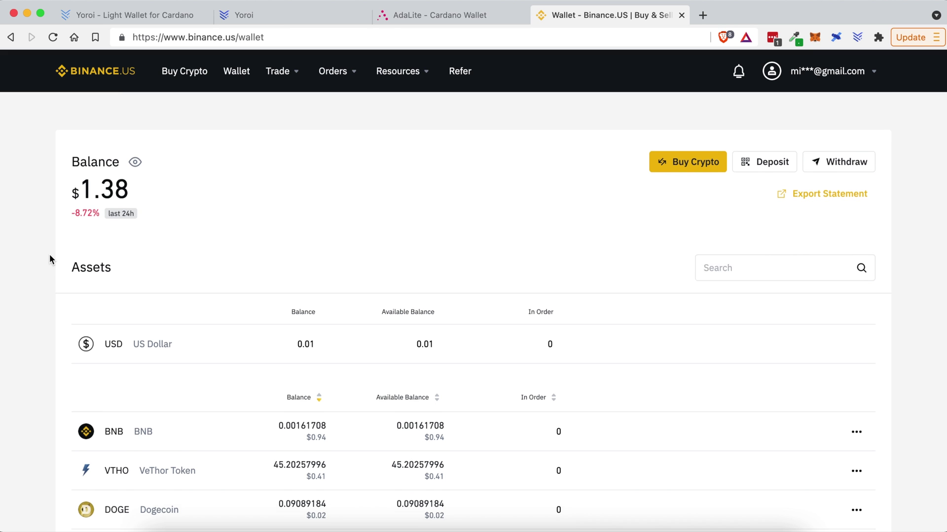
scroll(49, 259, down, 9)
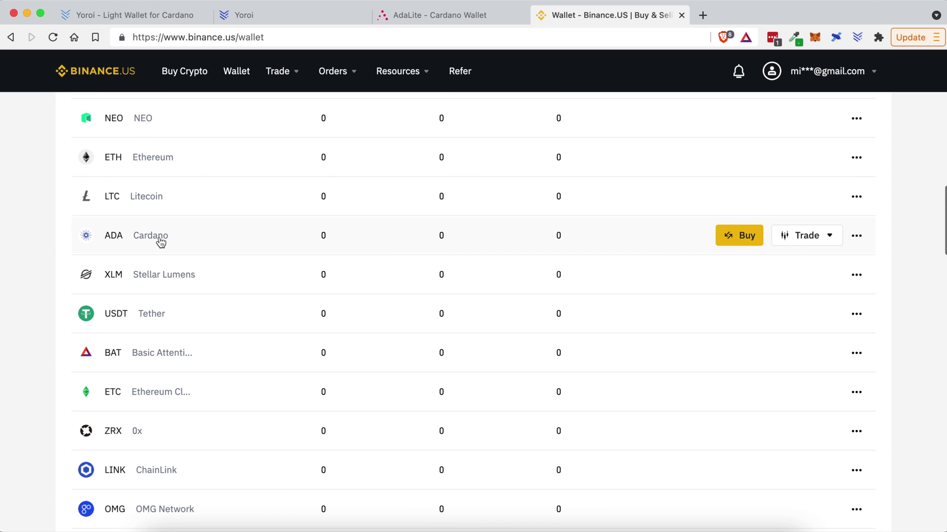
click(219, 236)
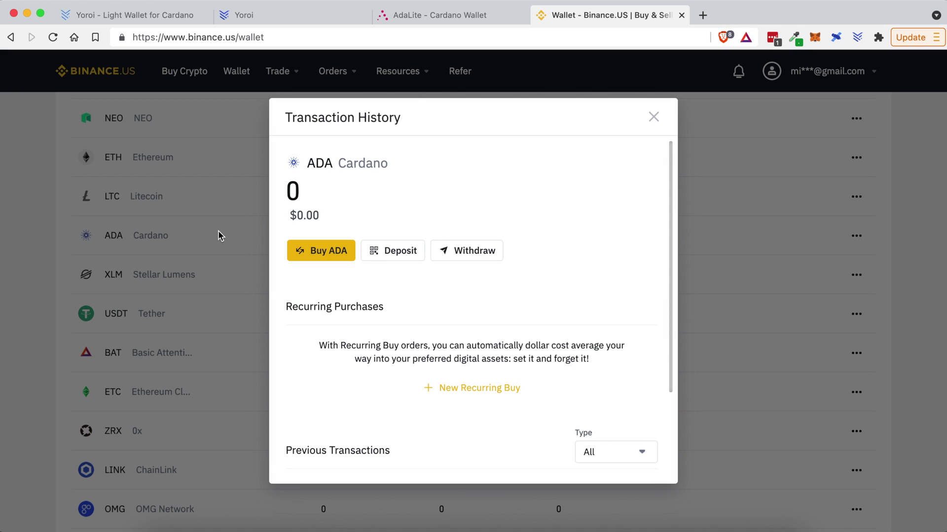
click(474, 253)
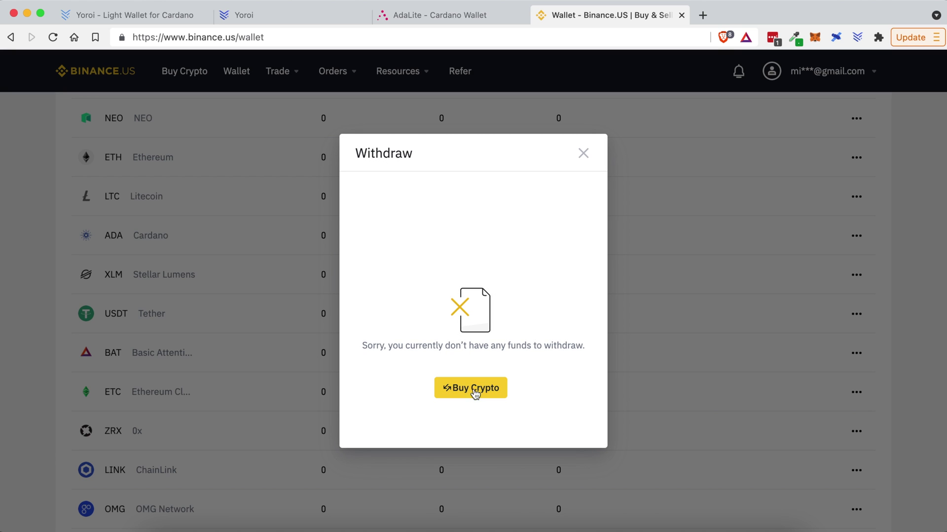
Step: Copy the Yoroi receive address, dismiss Binance.US's no-funds message and close that site
click(304, 15)
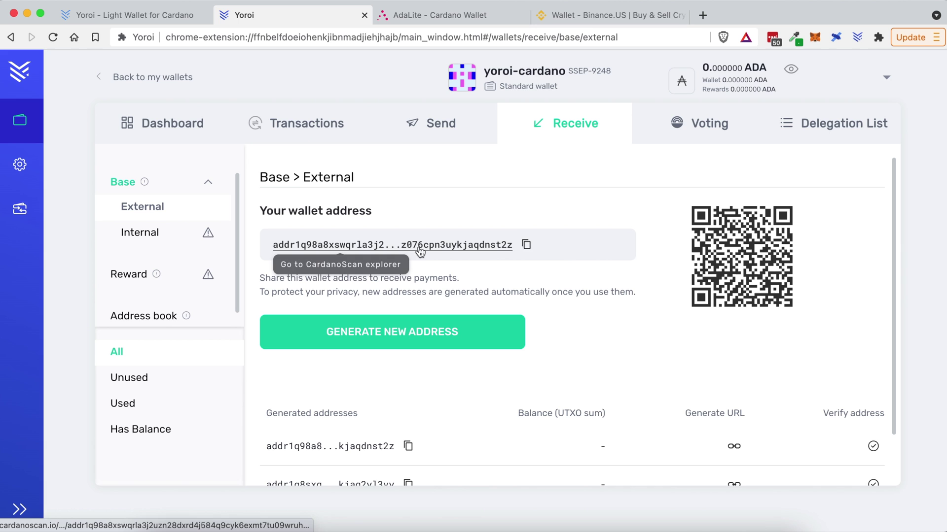
click(526, 244)
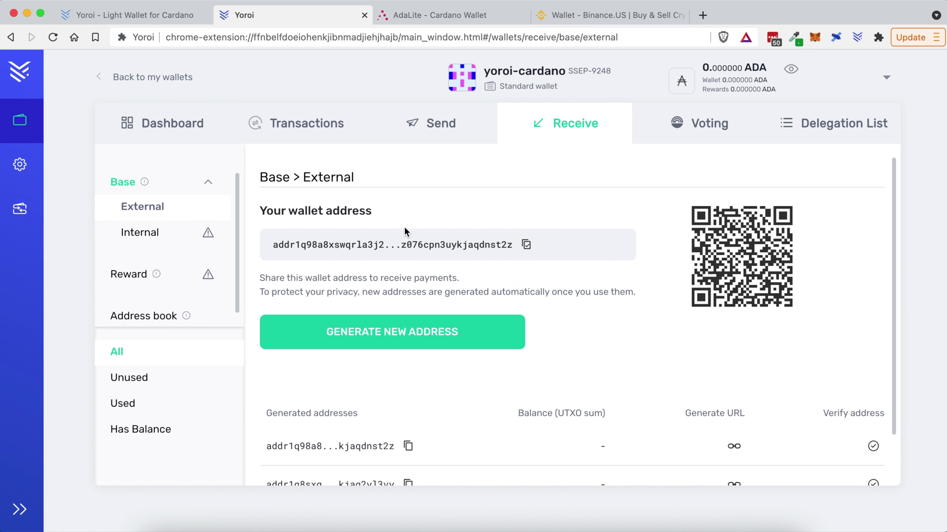
click(613, 15)
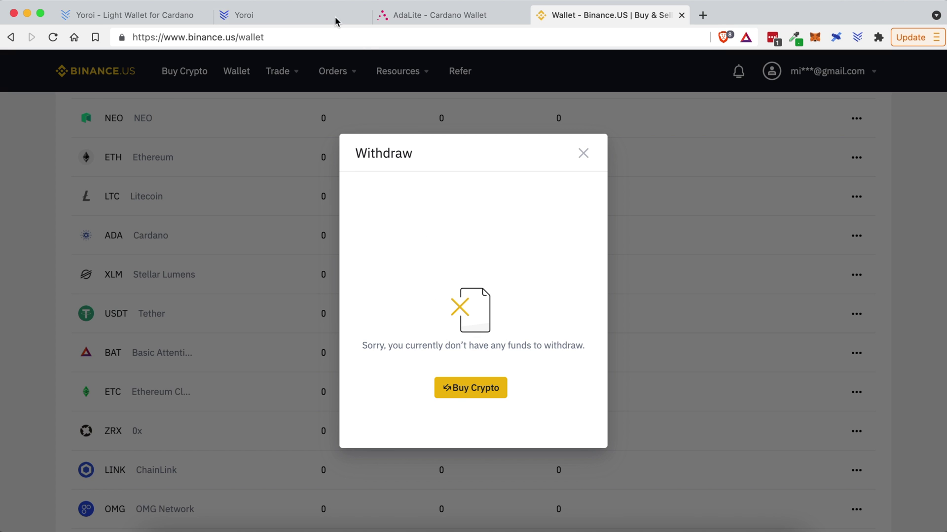
click(307, 16)
click(572, 16)
click(583, 153)
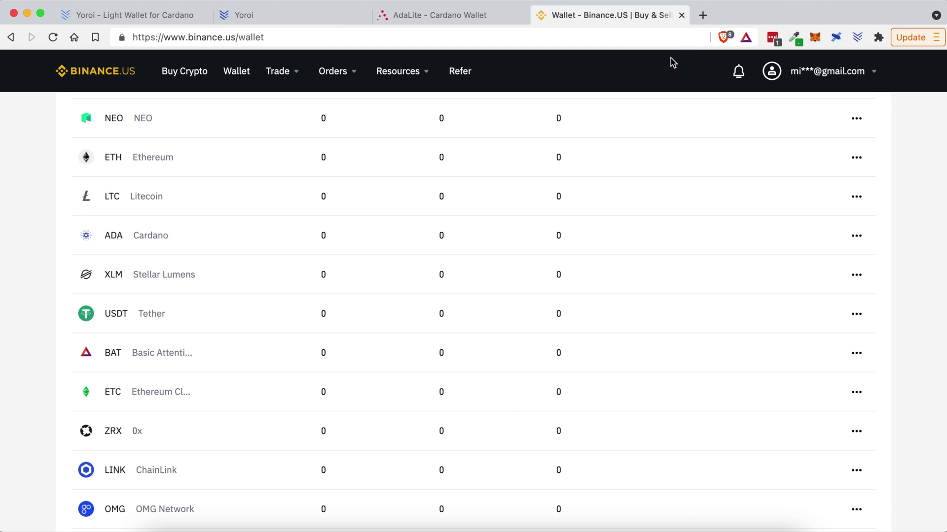
click(681, 15)
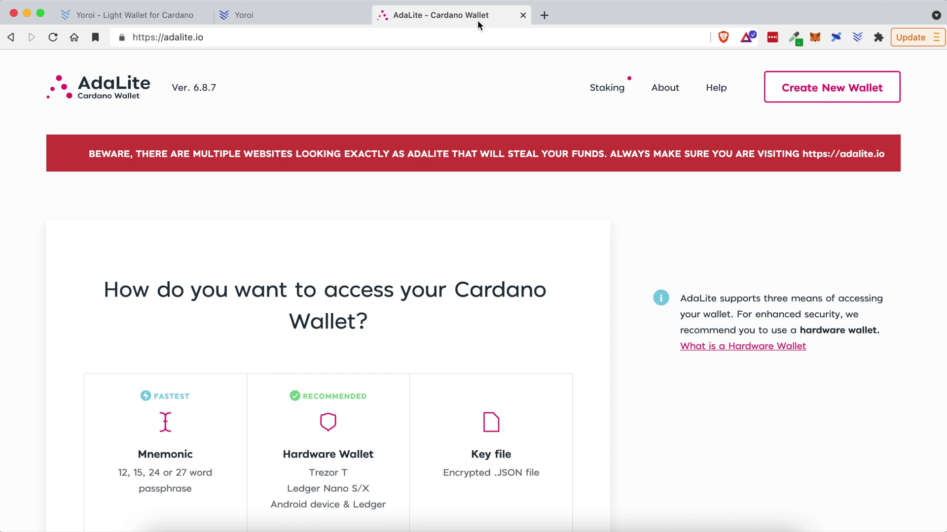
Step: Unlock AdaLite with the Ledger hardware wallet and check the 534.208589 ADA balance
scroll(364, 240, down, 3)
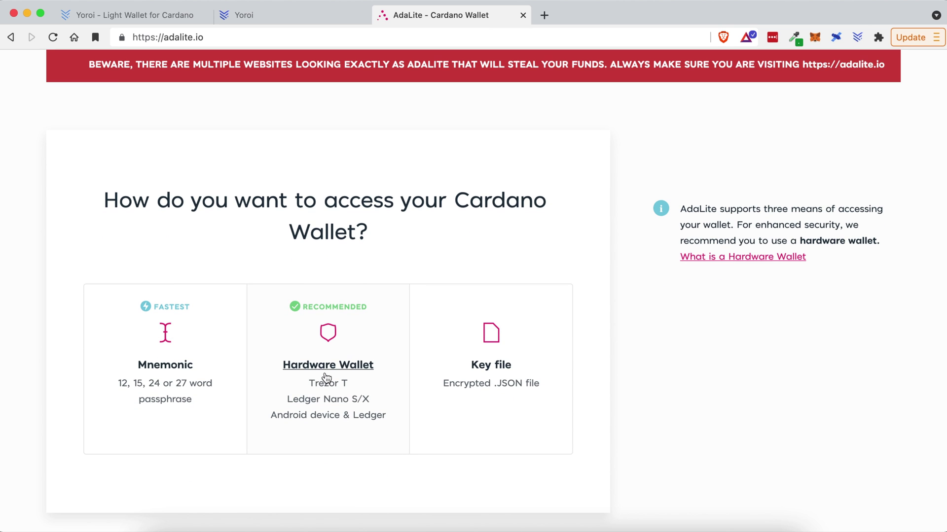
click(328, 369)
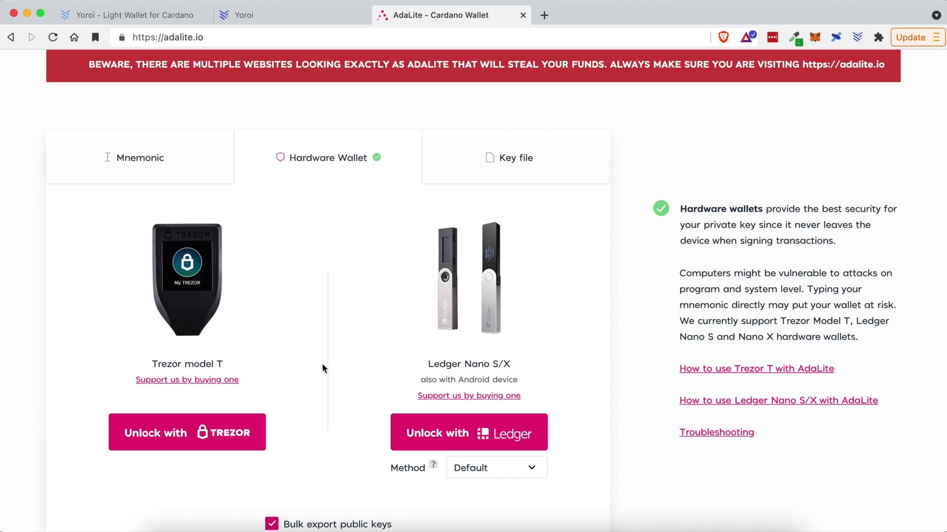
click(487, 437)
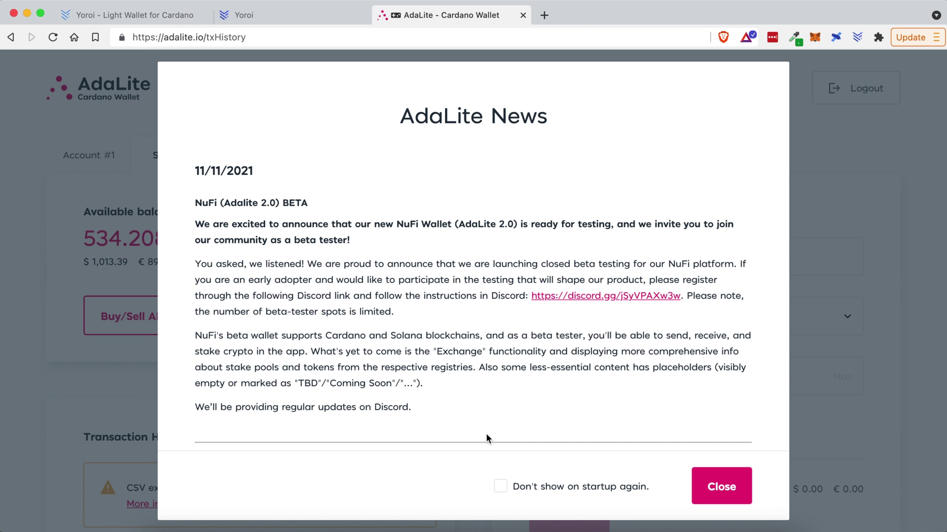
click(722, 486)
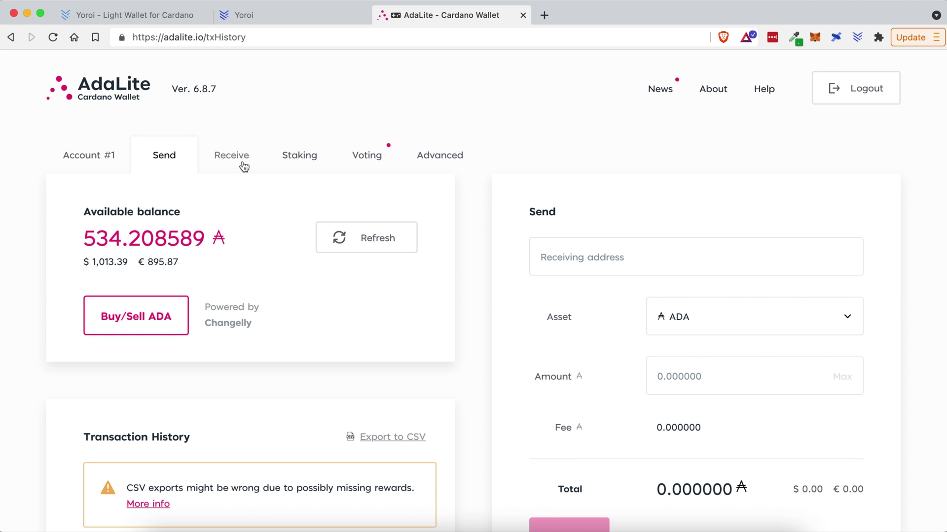
drag(80, 239, 244, 246)
click(244, 246)
Step: Paste the Yoroi receive address into AdaLite's receiving address field
click(252, 14)
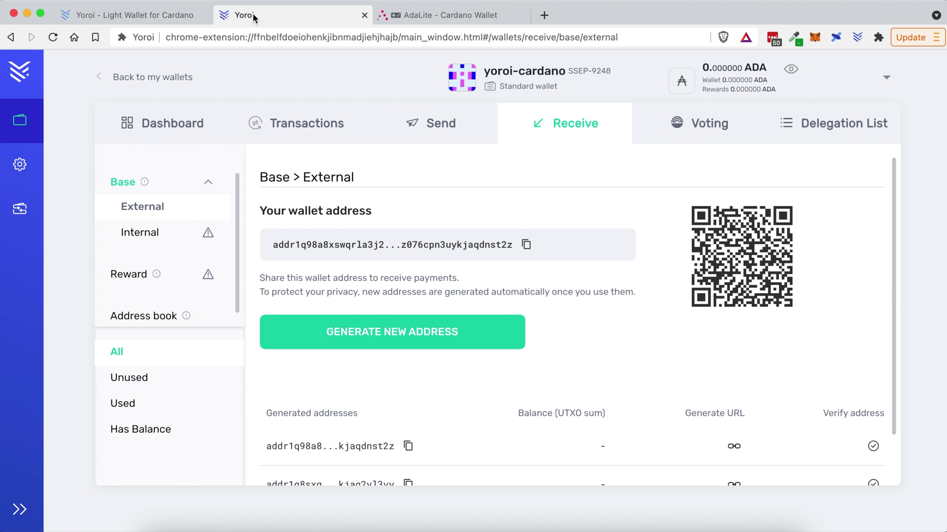
click(526, 245)
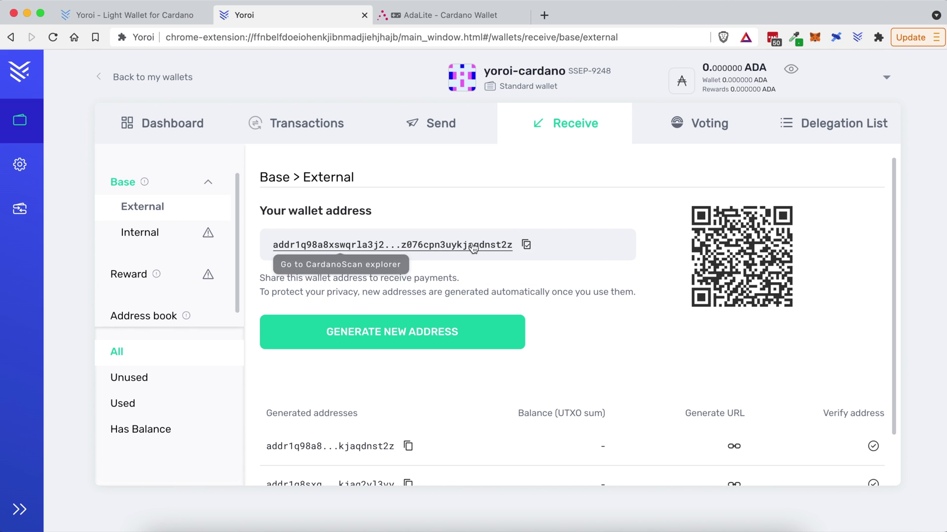
click(485, 20)
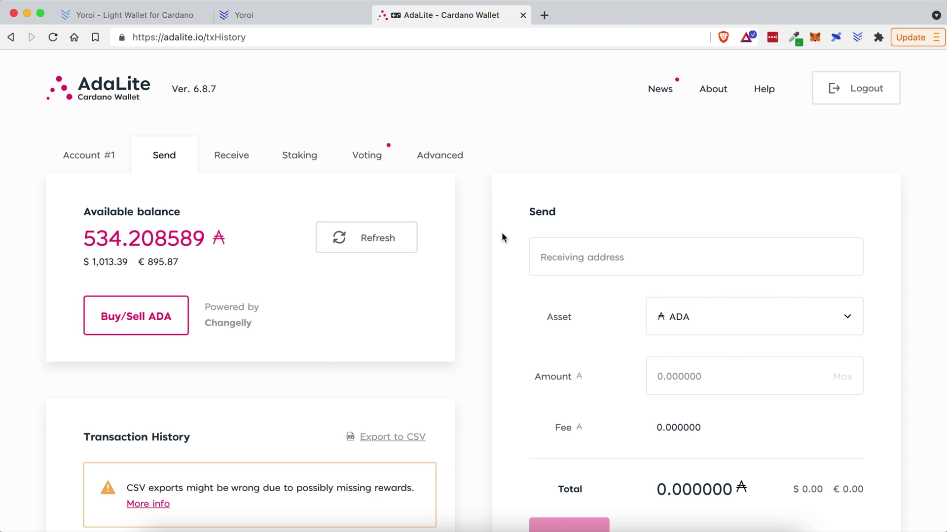
click(576, 257)
right_click(567, 256)
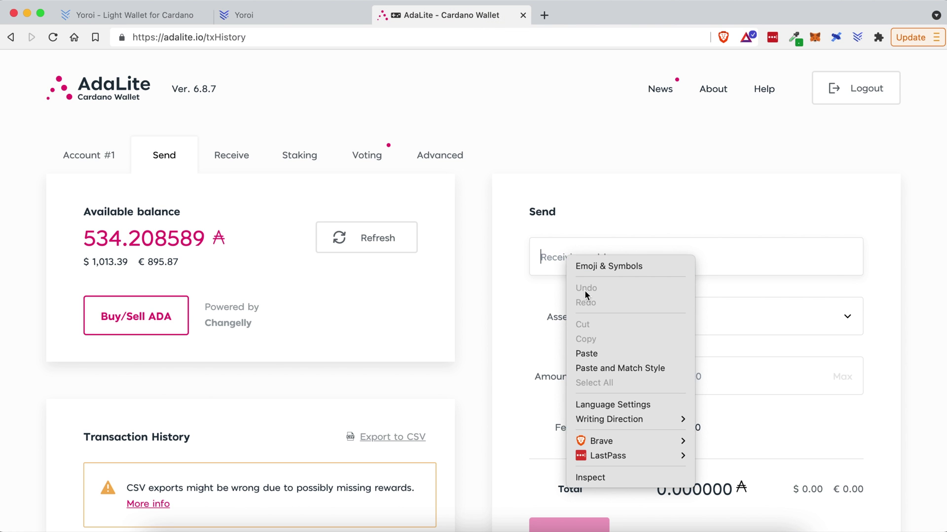
click(590, 353)
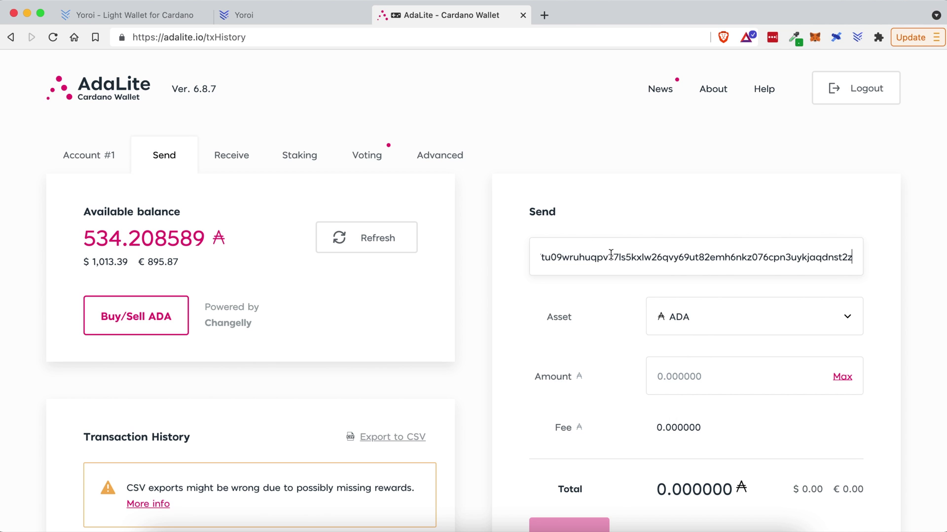
click(638, 227)
Step: Send 15 ADA, with a 0.170499 fee, and confirm the transaction
scroll(717, 242, down, 2)
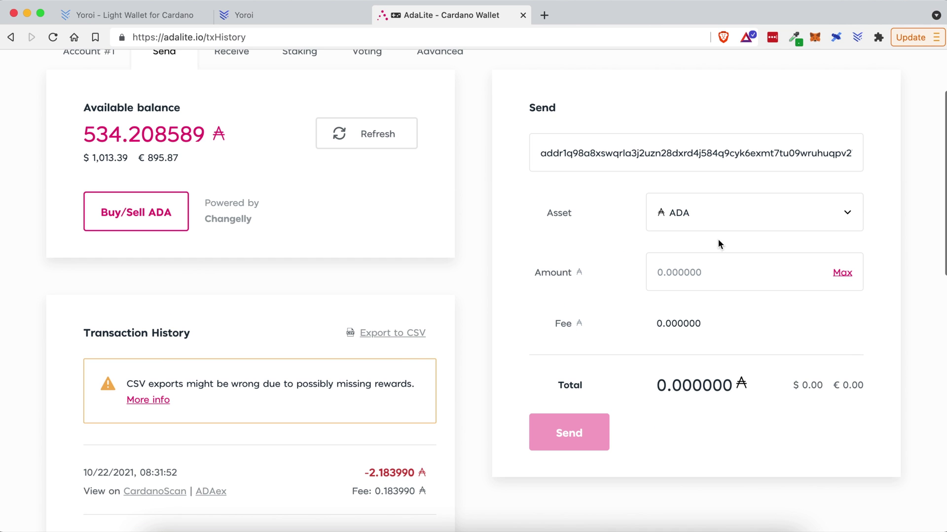
text(5)
click(613, 268)
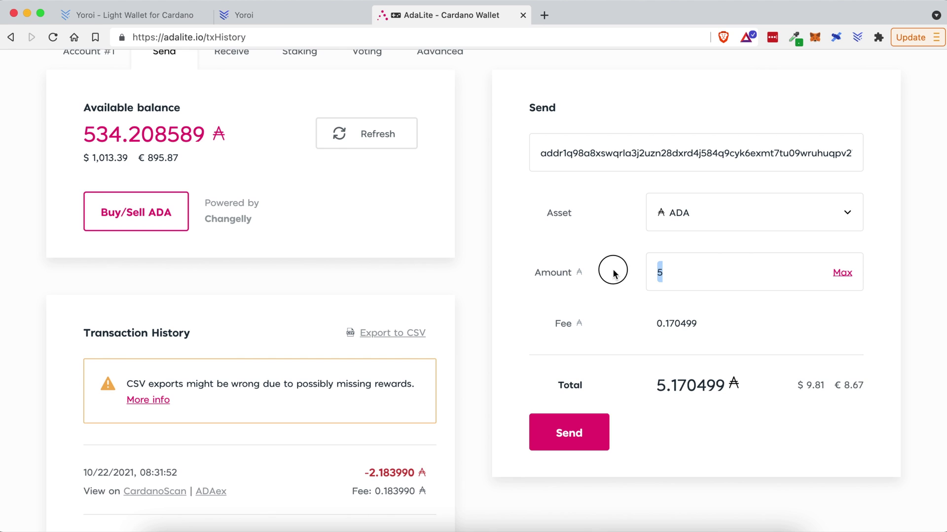
text(1)
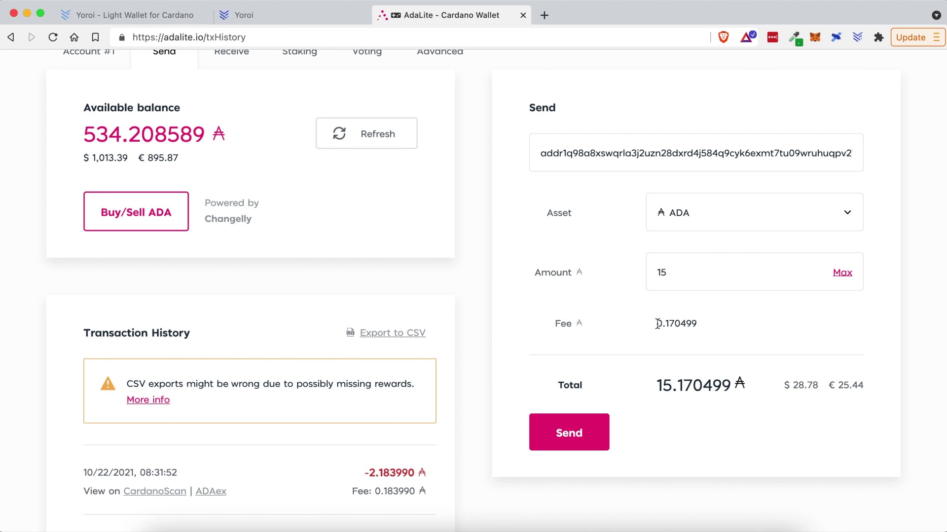
drag(655, 321, 720, 323)
click(605, 410)
click(579, 439)
click(473, 373)
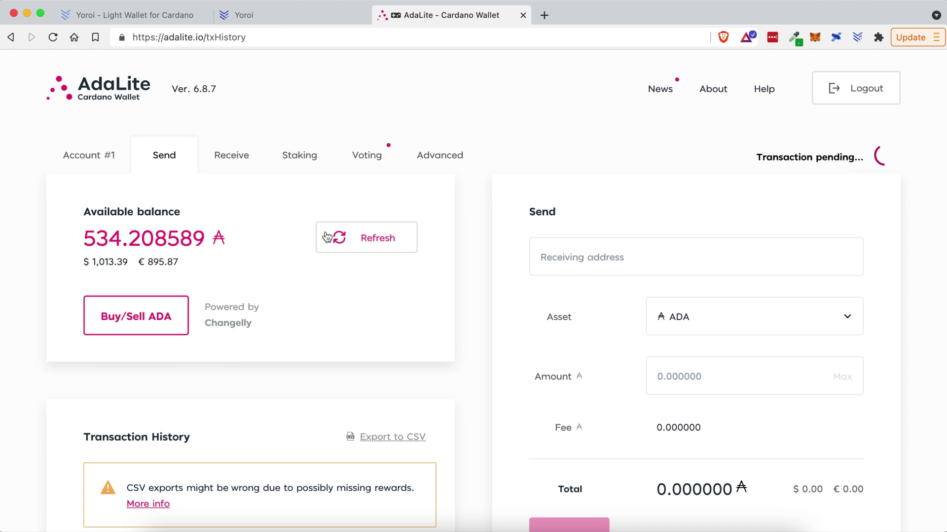
Step: Check AdaLite's balance drop to 519.038090 ADA and return to Yoroi
drag(84, 239, 217, 241)
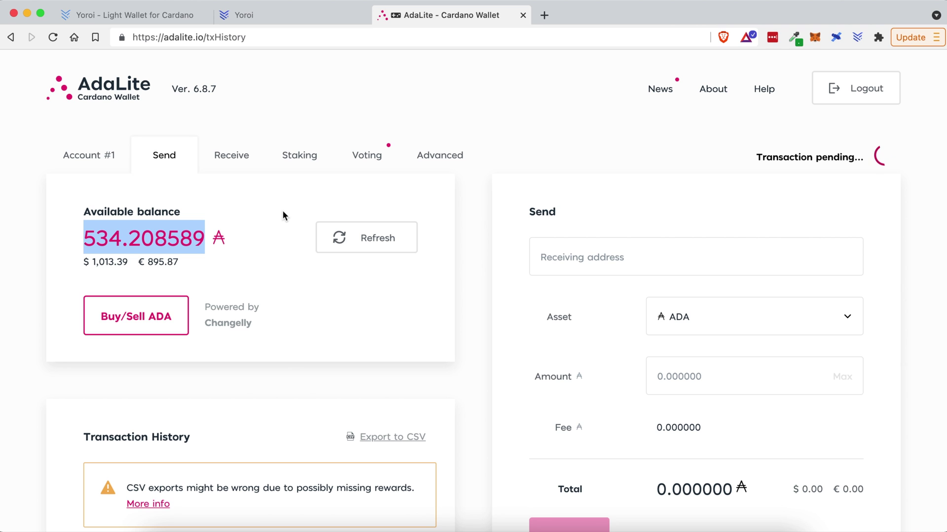
drag(81, 238, 155, 242)
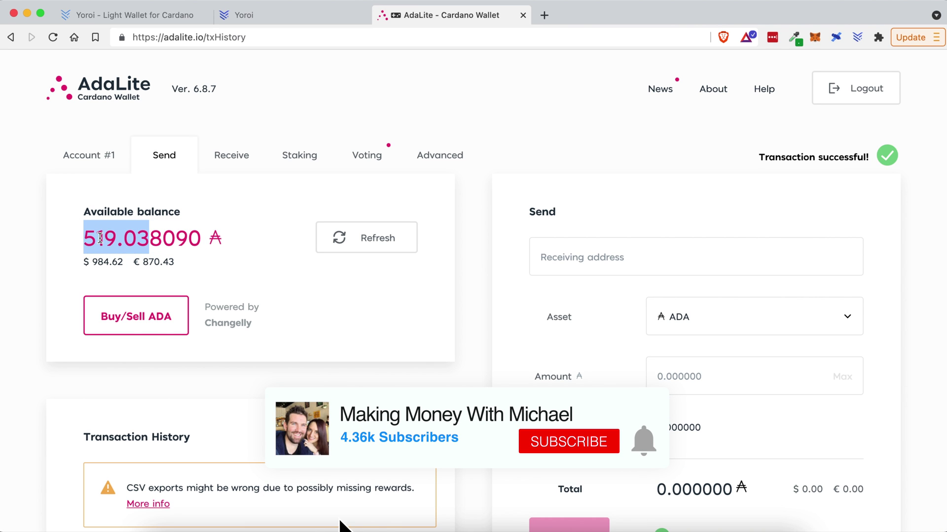
click(100, 238)
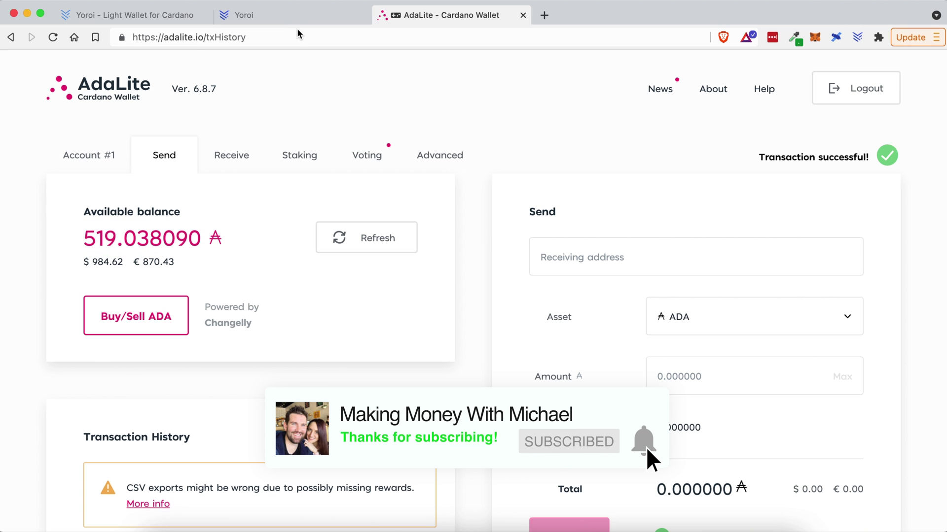
click(288, 17)
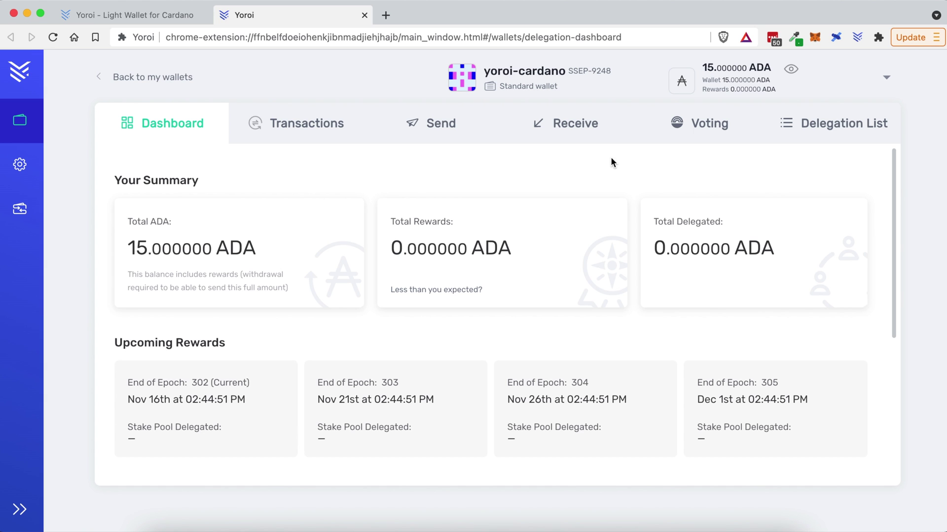
Step: Search the Delegation List for DNEWS and note the first pool's 4.62% return
click(837, 124)
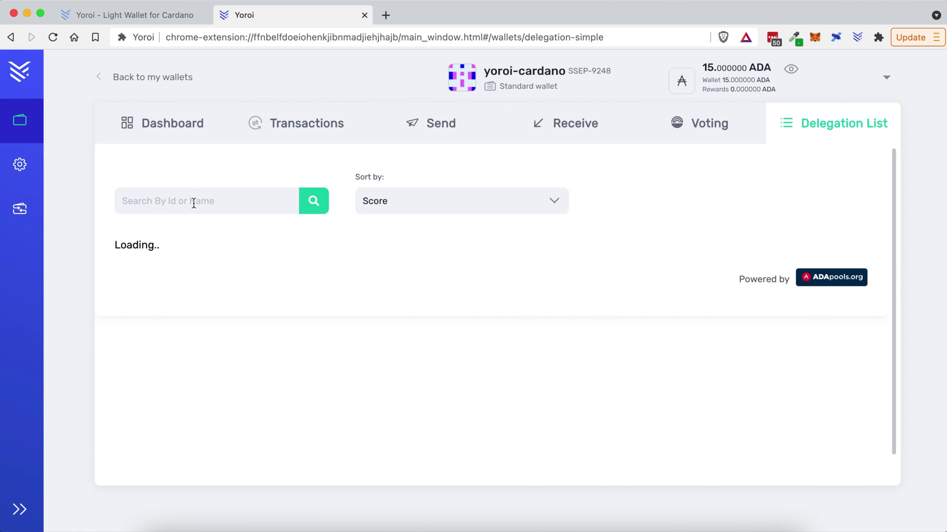
click(194, 203)
text(DNEWS)
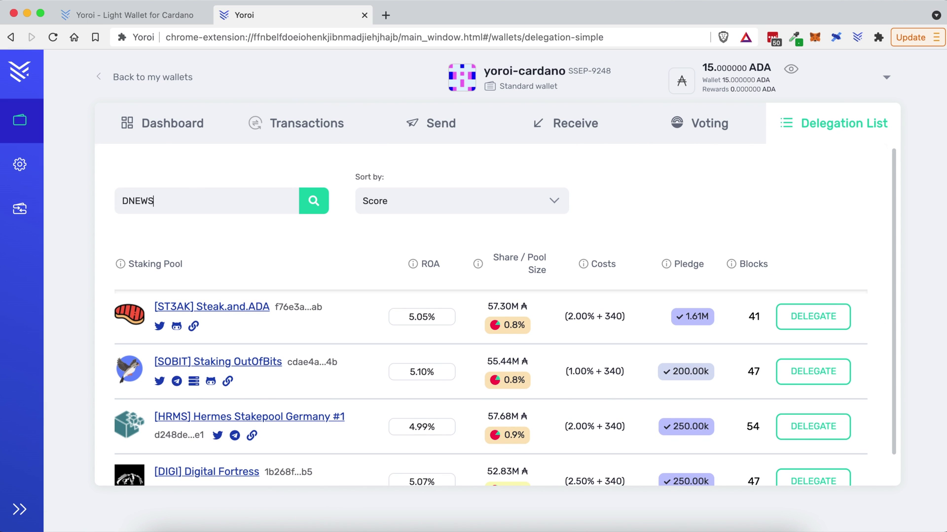
click(315, 200)
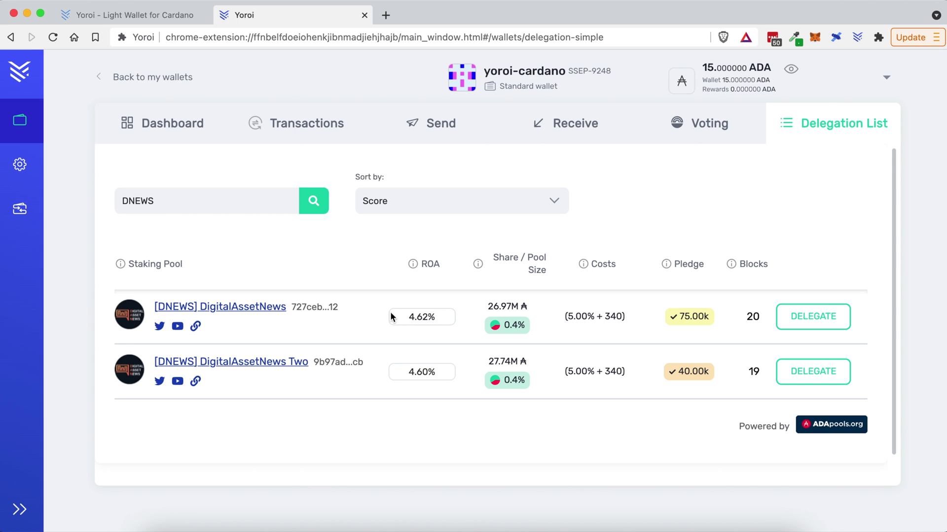
drag(395, 316, 431, 317)
Step: Choose DigitalAssetNews, paste the spending password and confirm delegating 12.825743 ADA
click(816, 318)
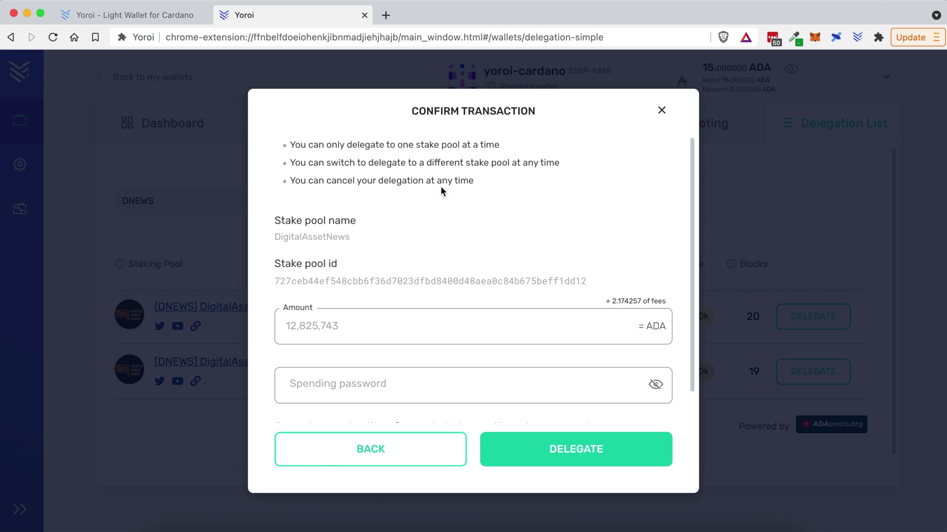
scroll(446, 211, down, 1)
double_click(303, 206)
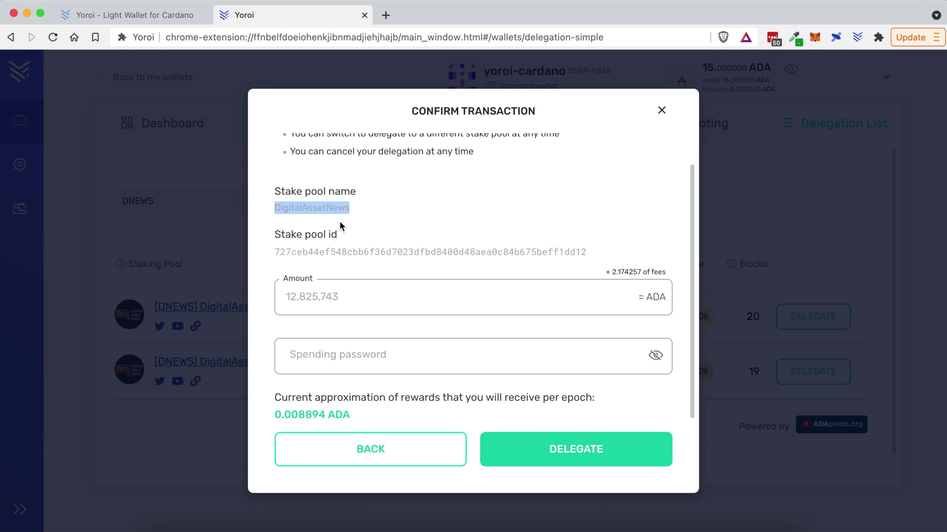
click(385, 237)
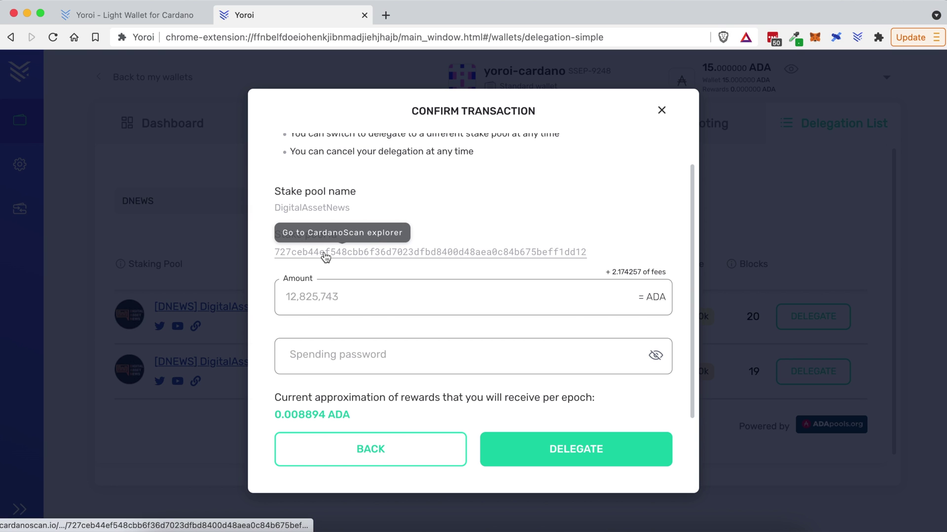
scroll(501, 207, down, 1)
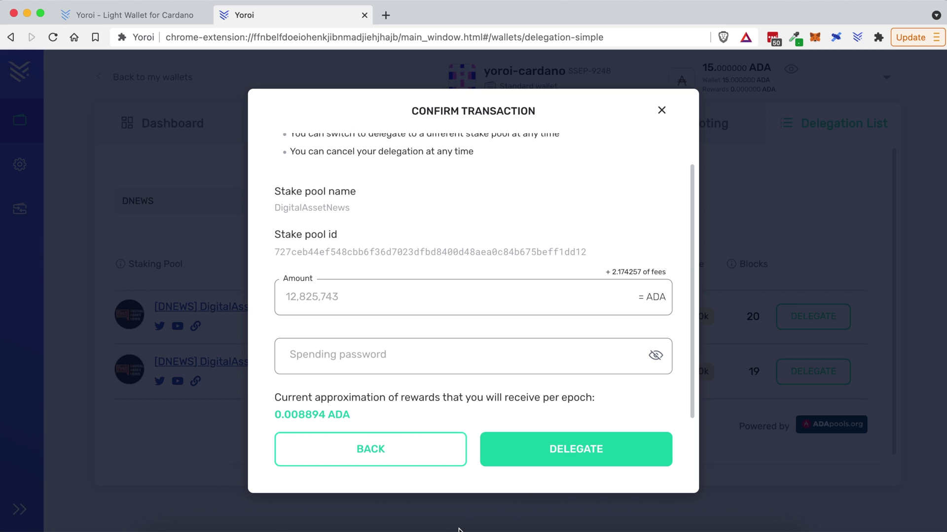
key(super+v)
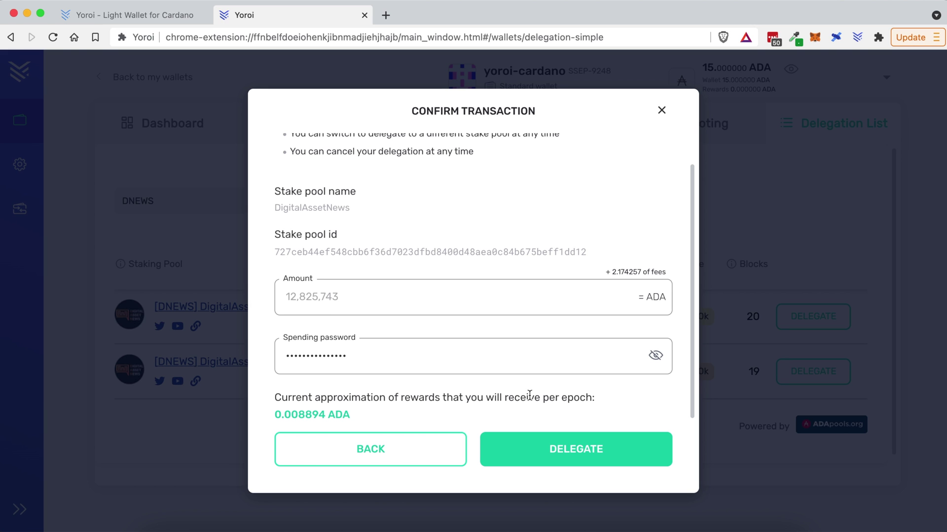
double_click(576, 397)
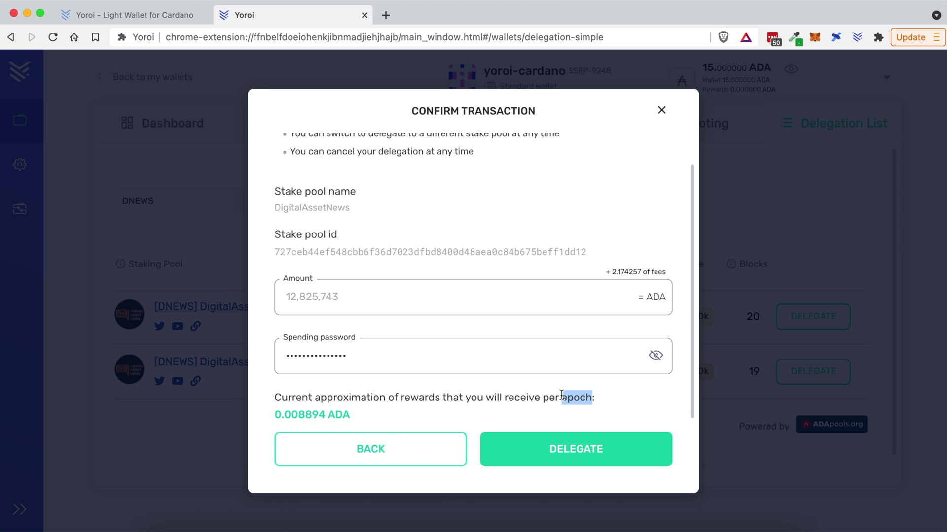
drag(284, 418, 325, 416)
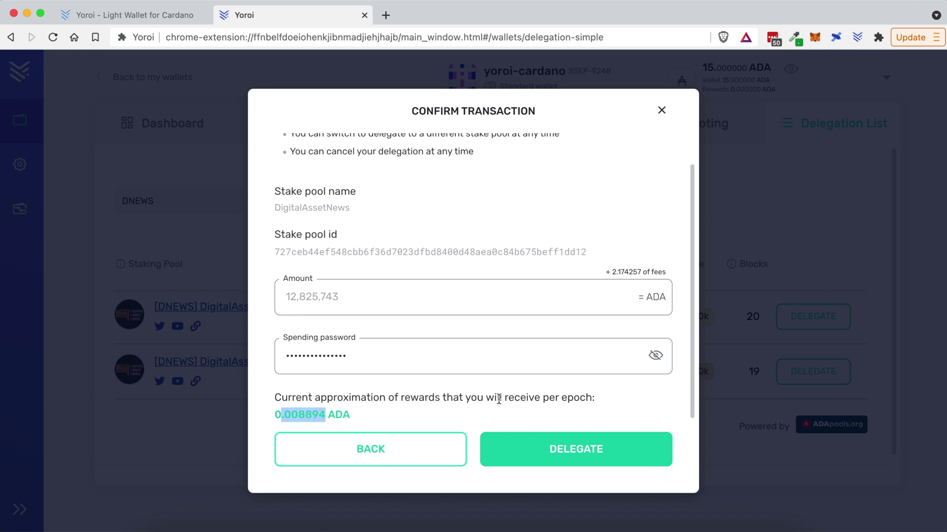
click(515, 418)
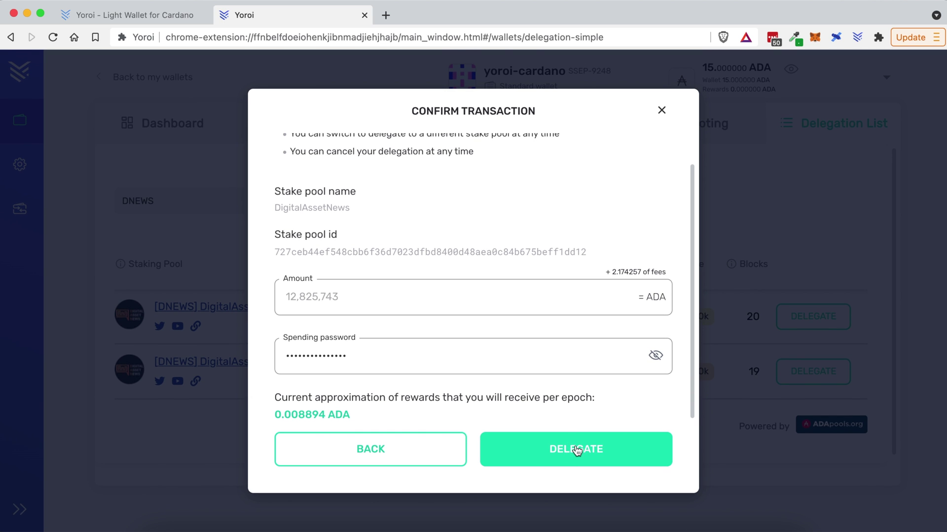
click(577, 449)
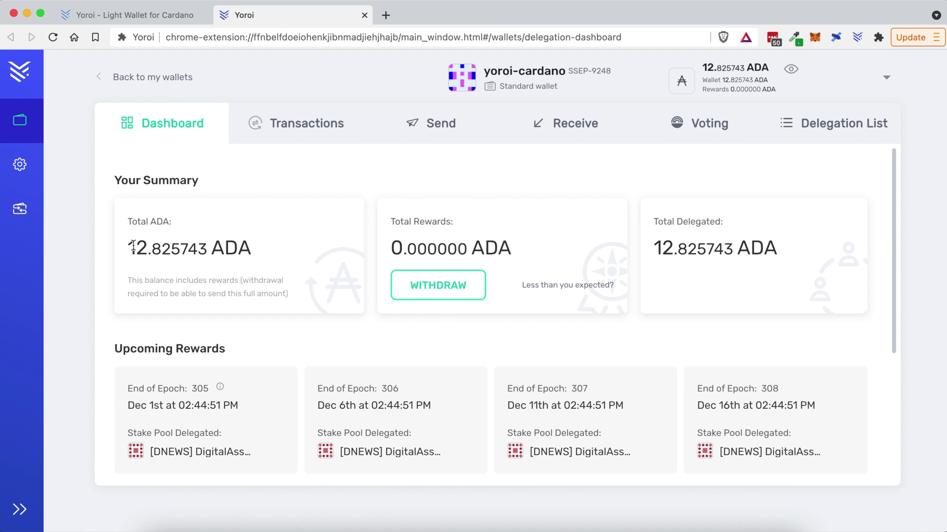
Step: Check the dashboard's 12.825743 ADA Total ADA and Total Delegated figures and the epoch 305 card
drag(137, 248, 241, 247)
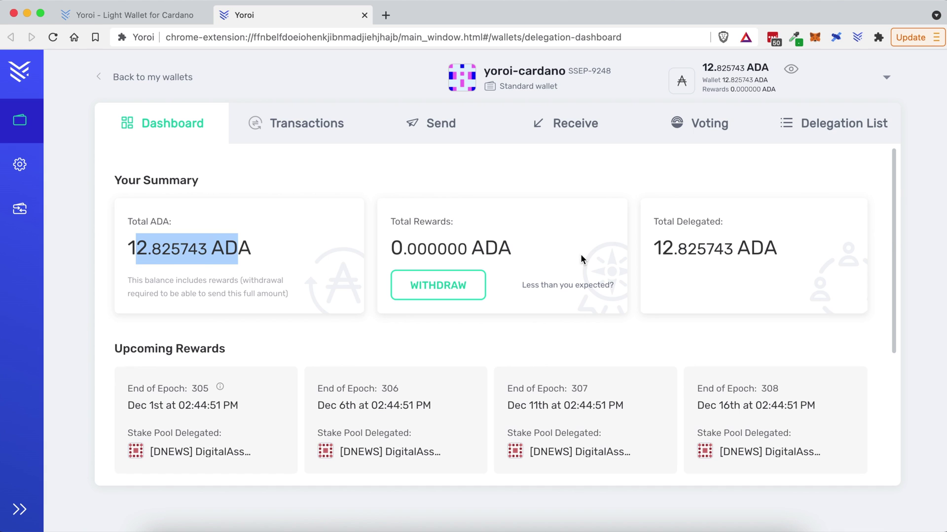
drag(654, 248, 777, 249)
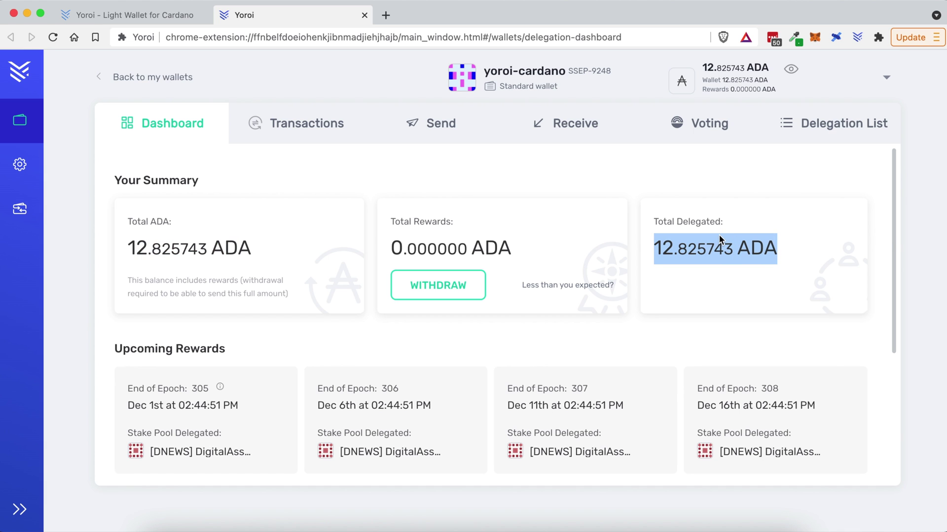
click(638, 254)
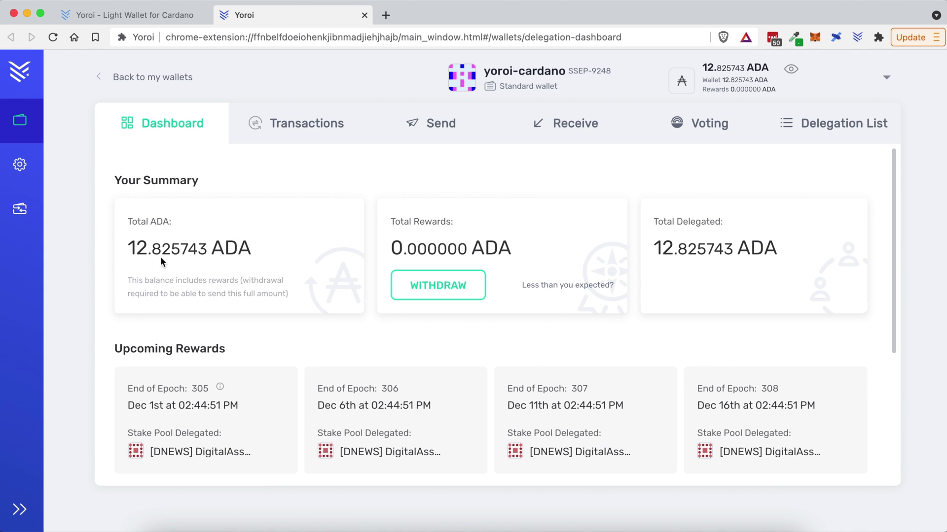
drag(140, 245, 298, 249)
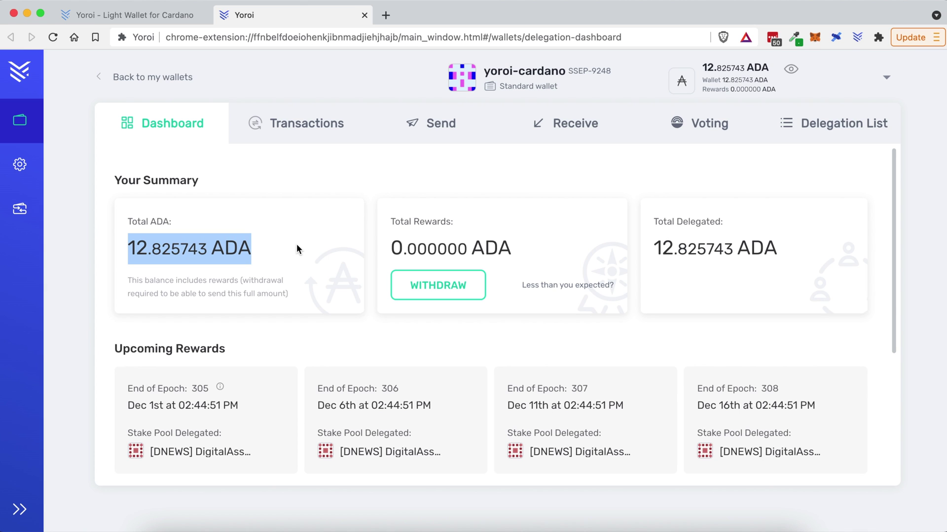
drag(651, 246, 692, 249)
click(647, 249)
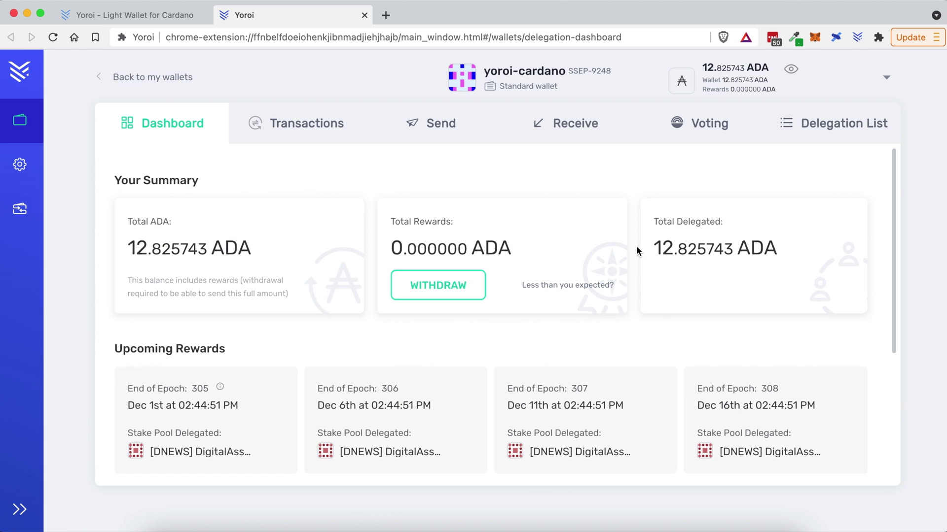
click(173, 392)
double_click(172, 392)
Step: Review the upcoming reward dates for epochs 305, 306, 307 and 308
click(276, 341)
drag(128, 408, 158, 404)
double_click(157, 404)
double_click(347, 405)
double_click(538, 405)
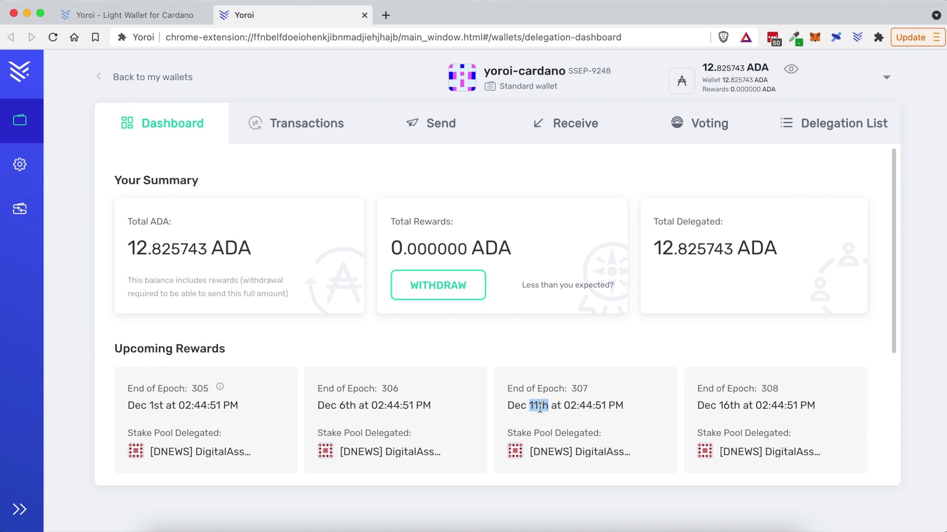
click(722, 406)
double_click(722, 405)
double_click(157, 406)
click(296, 368)
Step: Open the Send form for the yoroi-cardano wallet
click(438, 125)
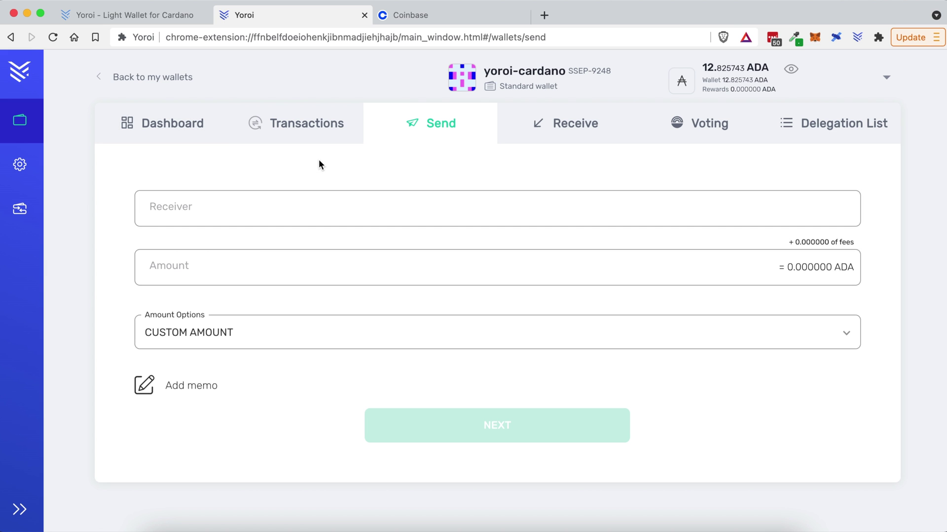
Step: In Coinbase, search 'ada' under Trade and open the Cardano wallet
click(417, 17)
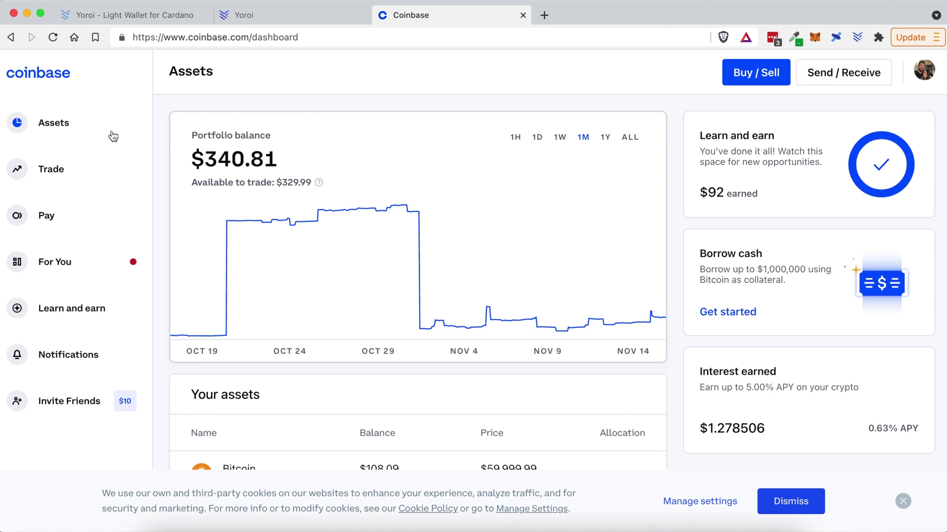
click(82, 177)
click(250, 143)
text(ada)
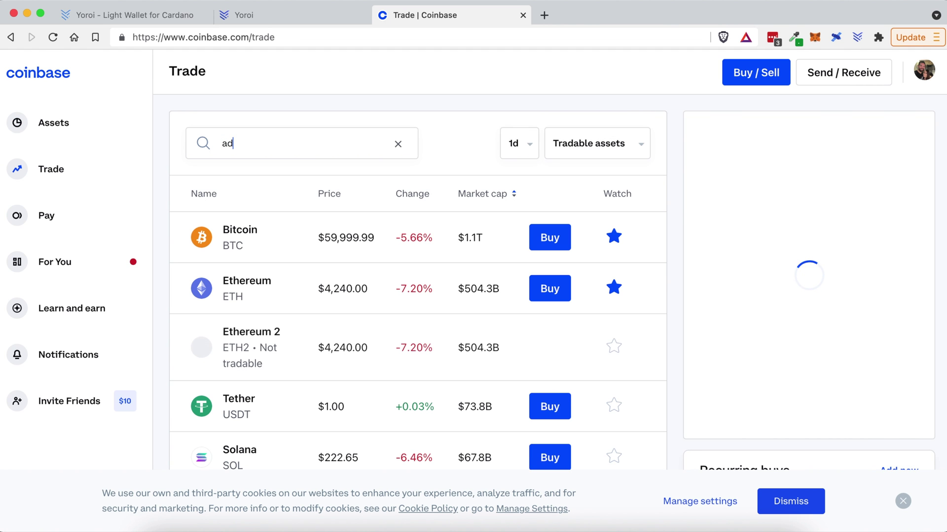
click(263, 231)
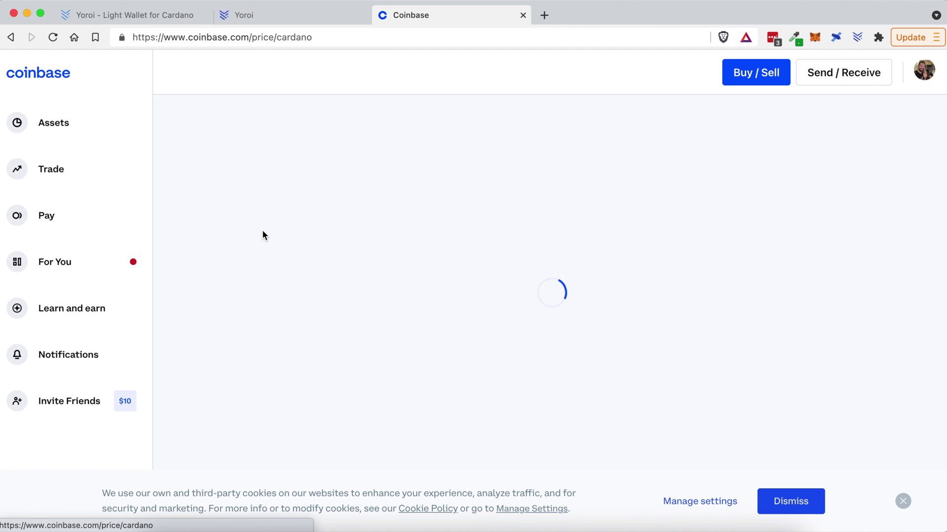
click(285, 211)
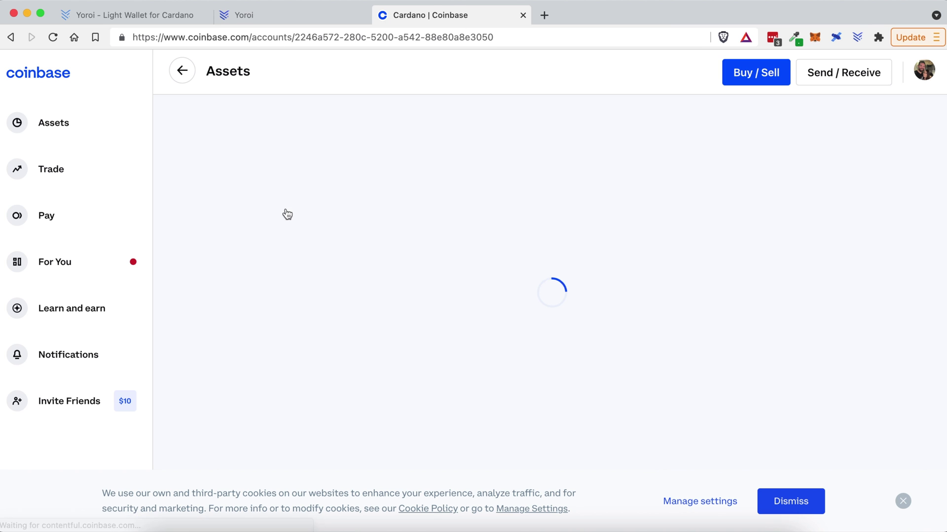
scroll(840, 143, down, 2)
Step: Bring up the Cardano wallet's ADA receive address and copy it
click(864, 196)
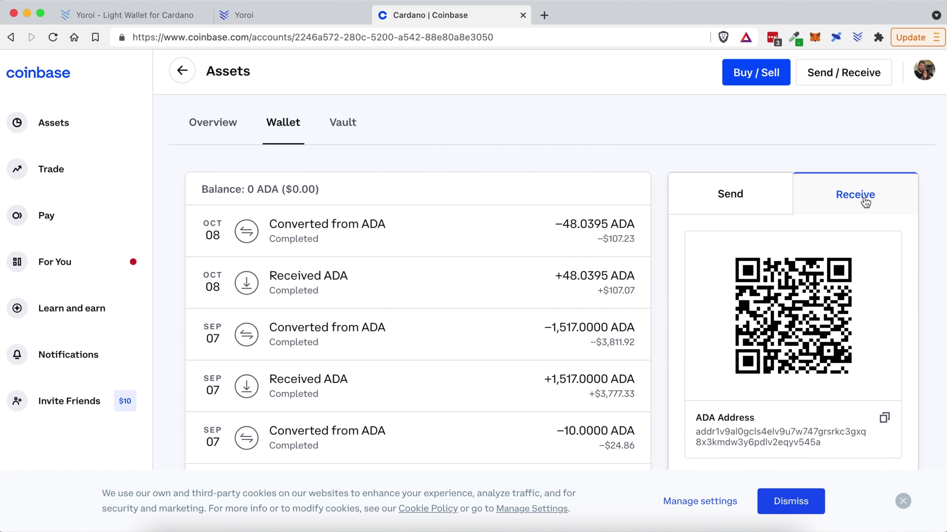
scroll(857, 198, down, 1)
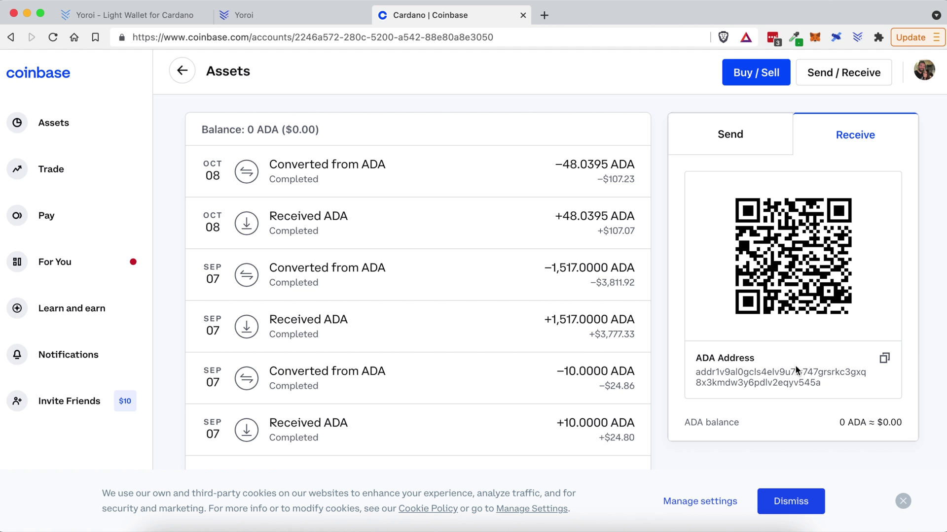
click(308, 15)
click(402, 15)
click(885, 360)
Step: In Yoroi's Send form, paste the Coinbase ADA address as receiver and enter 5 ADA
click(280, 13)
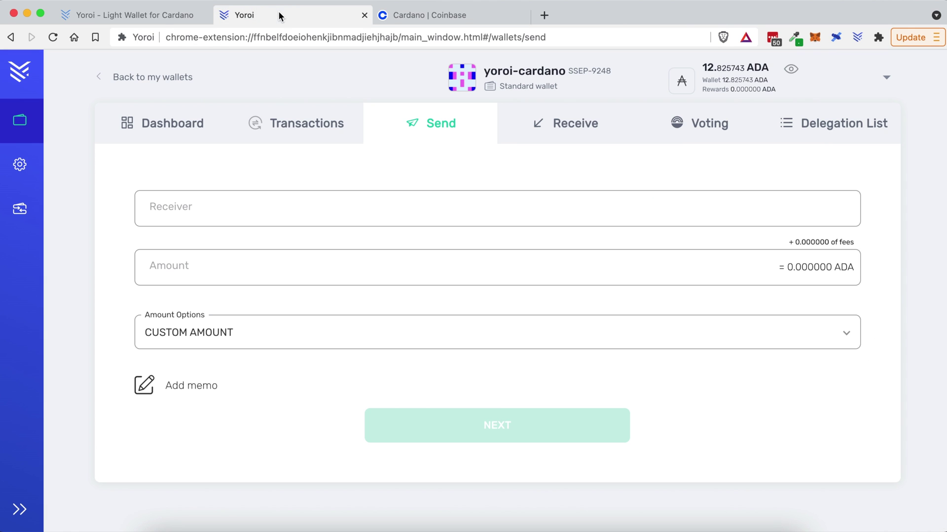
right_click(177, 210)
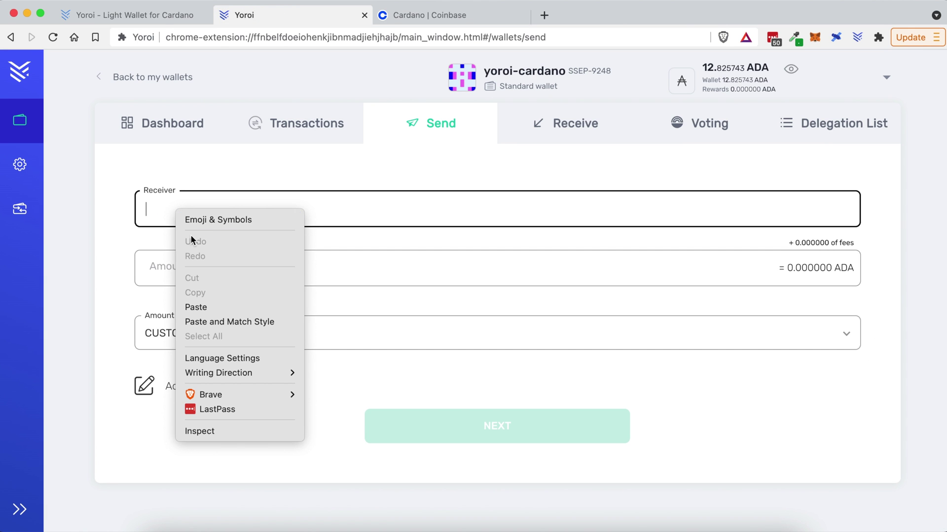
click(190, 307)
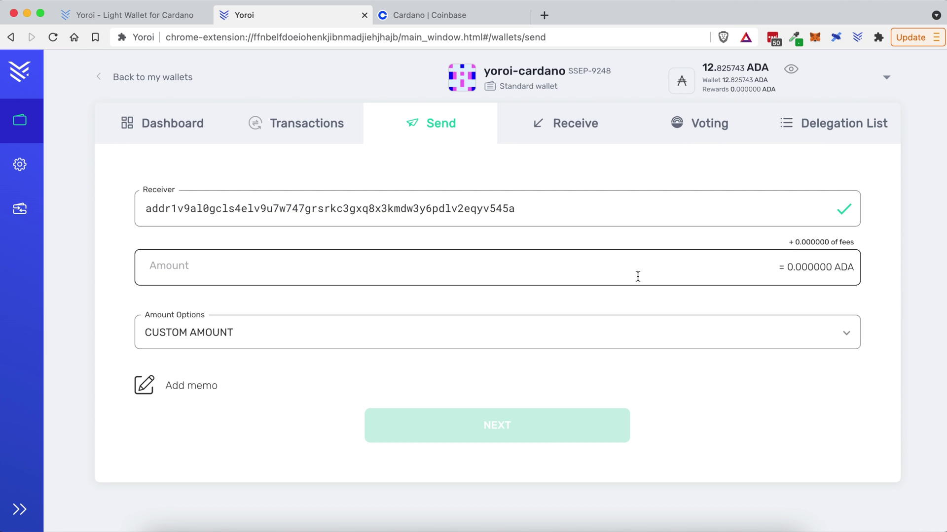
click(656, 271)
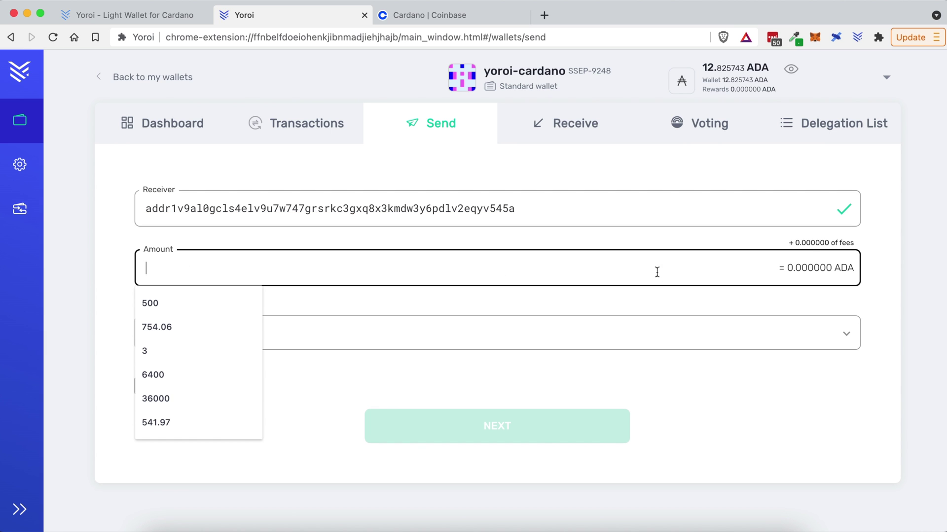
text(5)
click(290, 298)
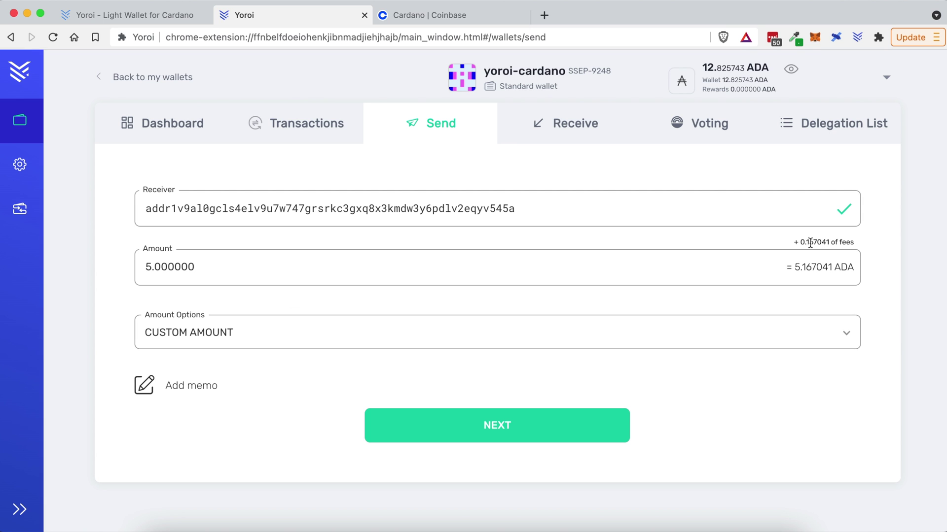
Step: Review the 0.167041 ADA fee and the 5 ADA transaction, then cancel without sending
drag(828, 242, 799, 242)
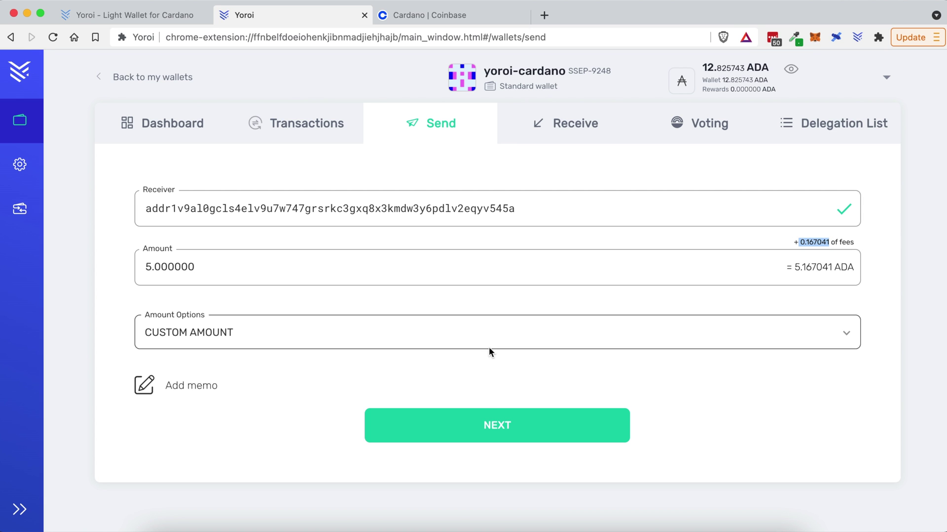
click(468, 427)
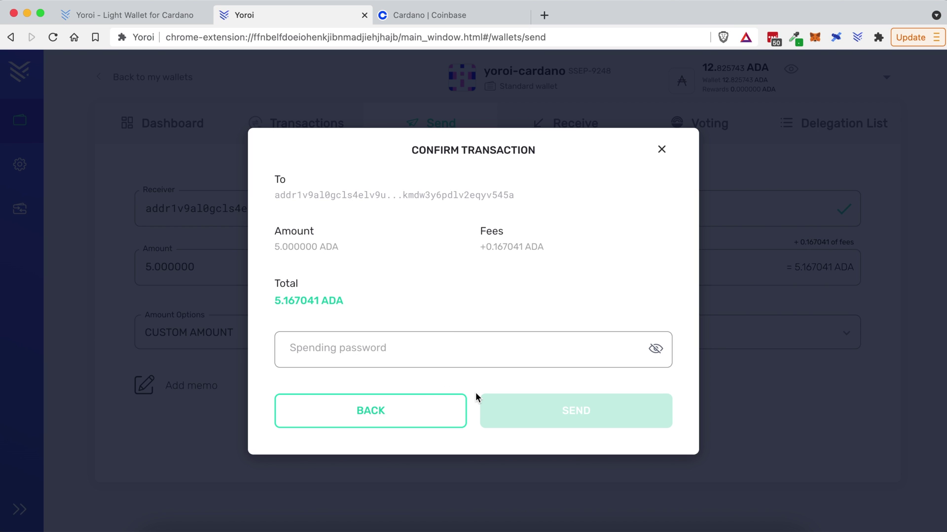
click(662, 149)
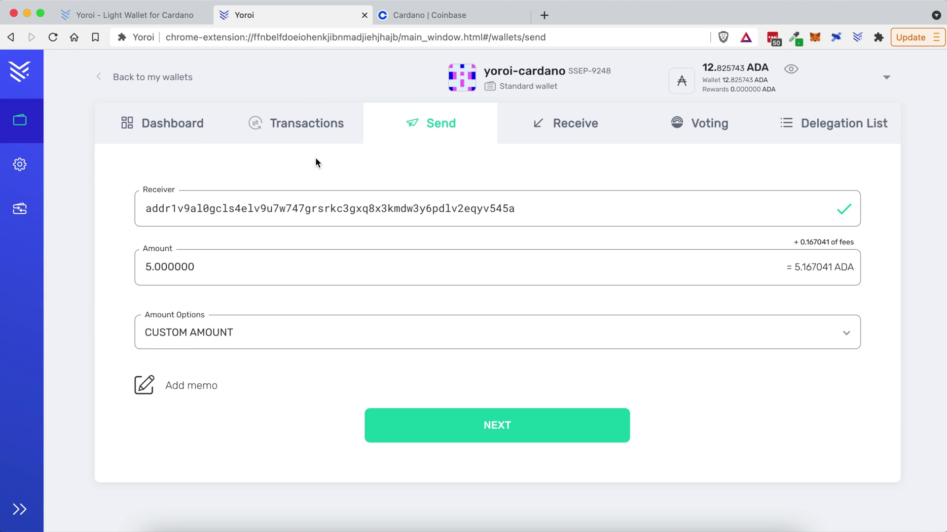
Step: Return to Yoroi's dashboard, showing 12.825743 ADA delegated and 0 rewards
click(163, 125)
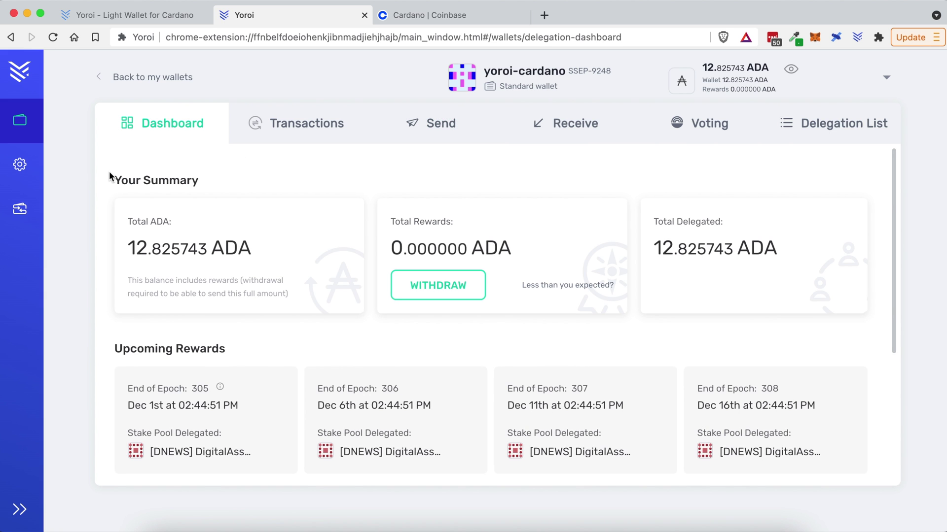